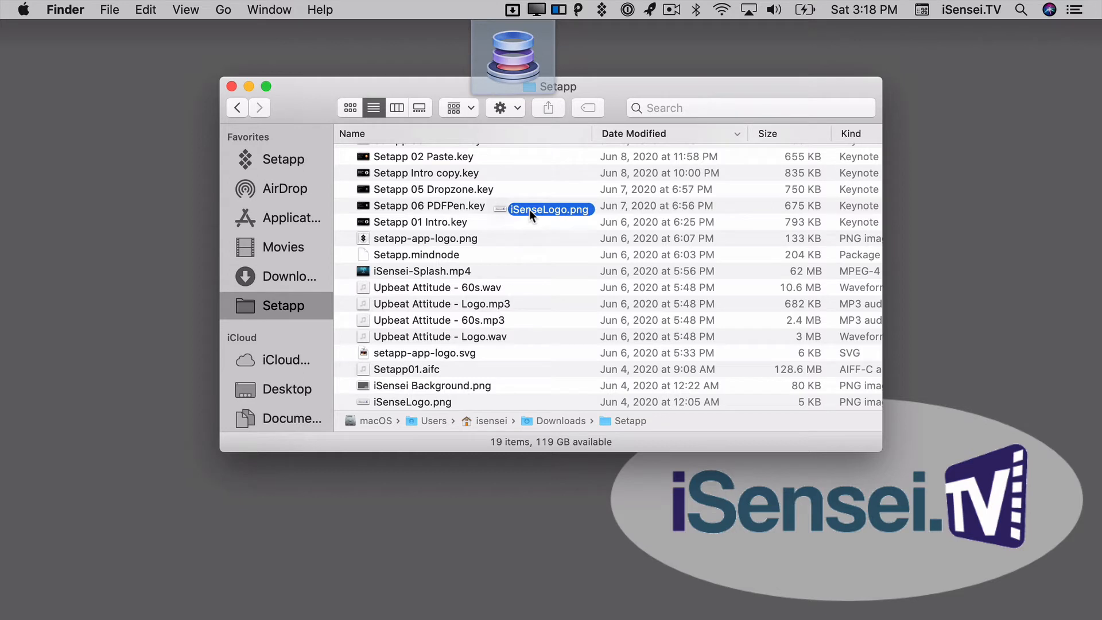
# - Stash iSenseLogo.png from the Setapp folder in Dropzone's Drop Bar area and grant Dropzone access to the Downloads folder
pyautogui.moveTo(530, 209); pyautogui.dragTo(479, 110)
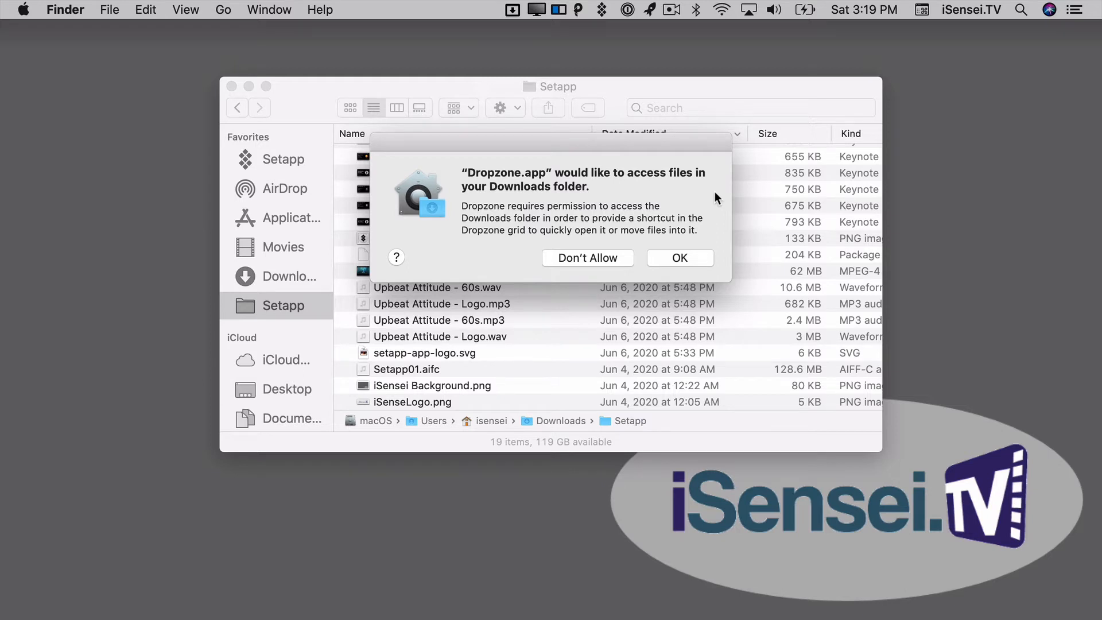
pyautogui.click(685, 257)
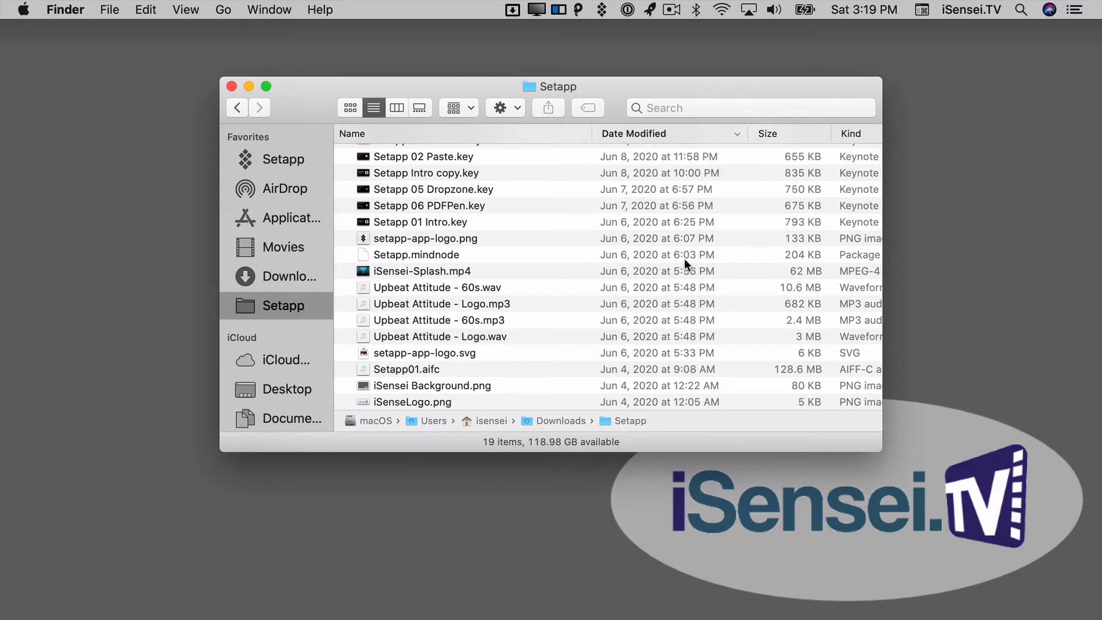
pyautogui.click(512, 12)
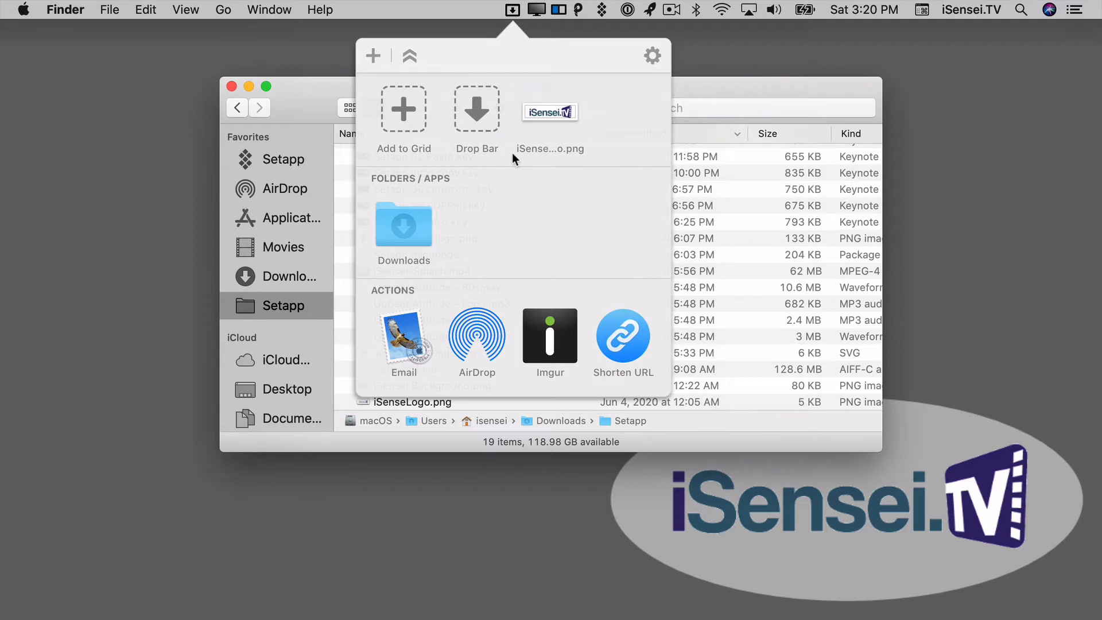
pyautogui.click(301, 108)
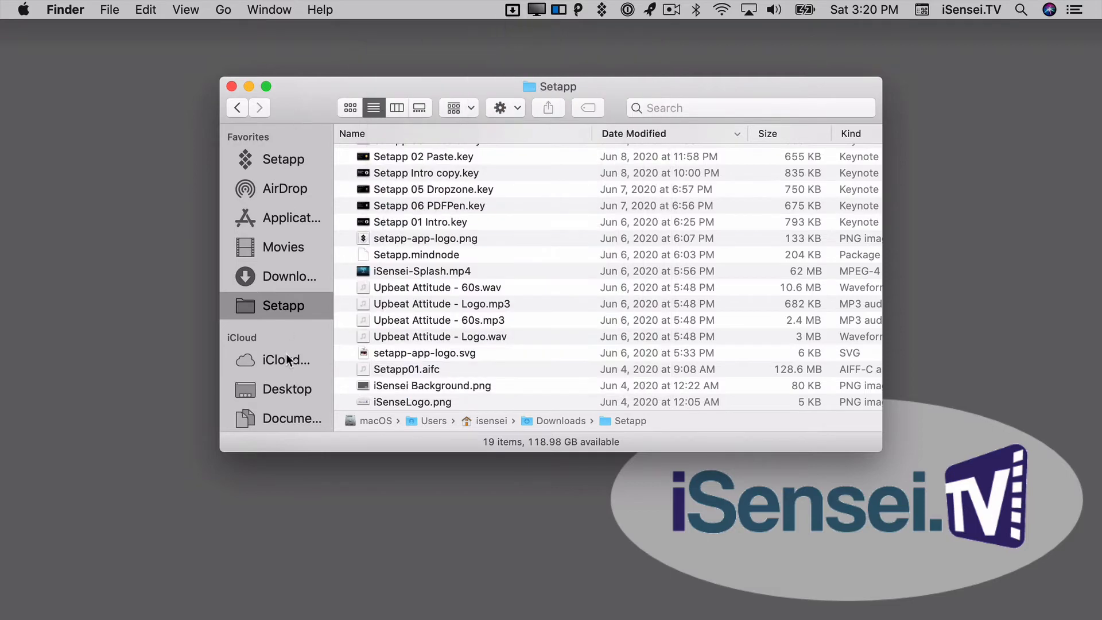
# - Move the stashed iSenseLogo.png out of Dropzone into the Movies folder, with the ScreenFlow Data folder collapsed
pyautogui.click(262, 248)
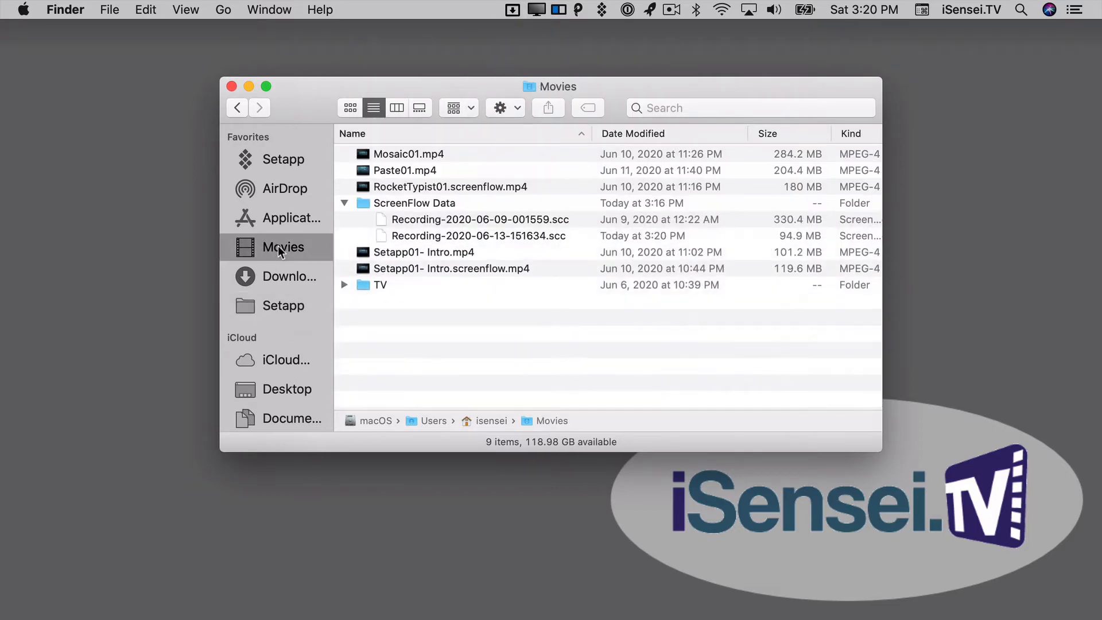
pyautogui.click(345, 203)
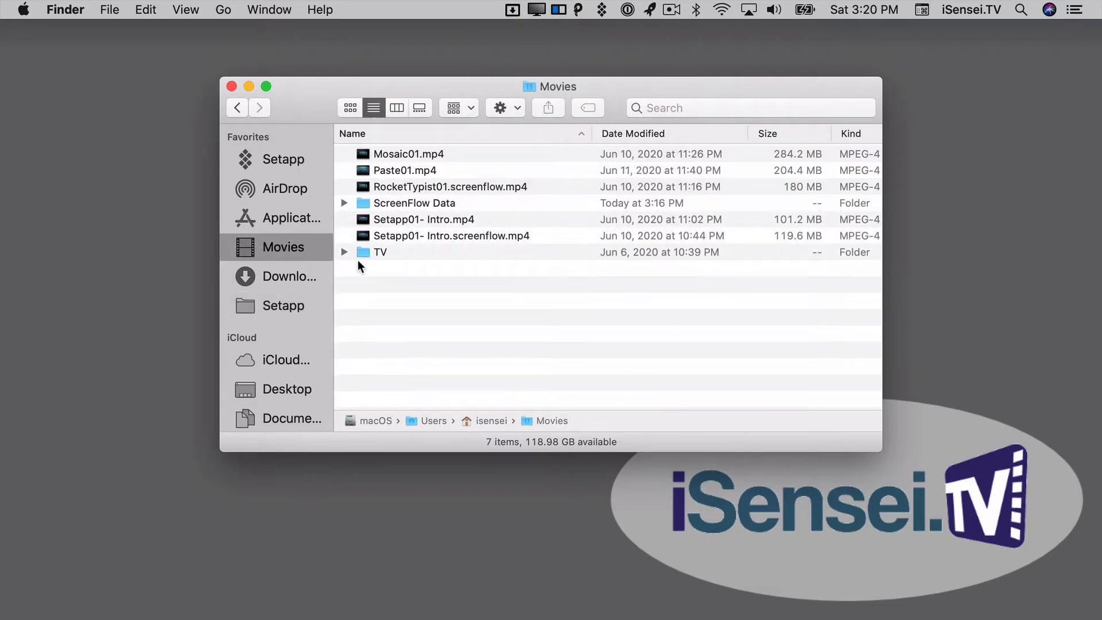
pyautogui.click(513, 10)
pyautogui.moveTo(546, 109); pyautogui.dragTo(736, 343)
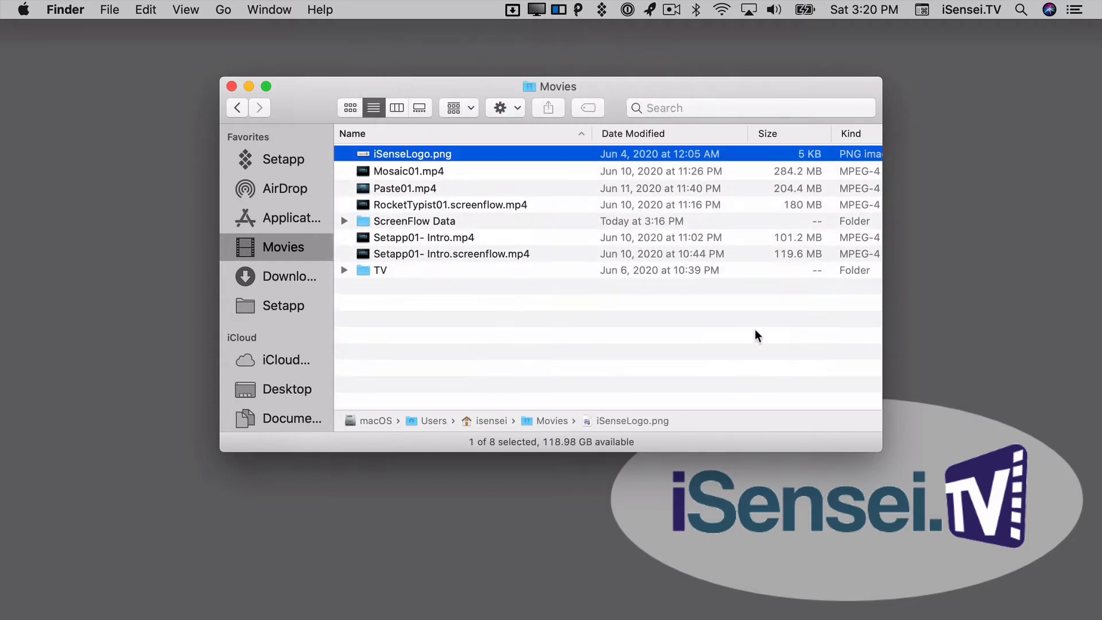
pyautogui.click(512, 11)
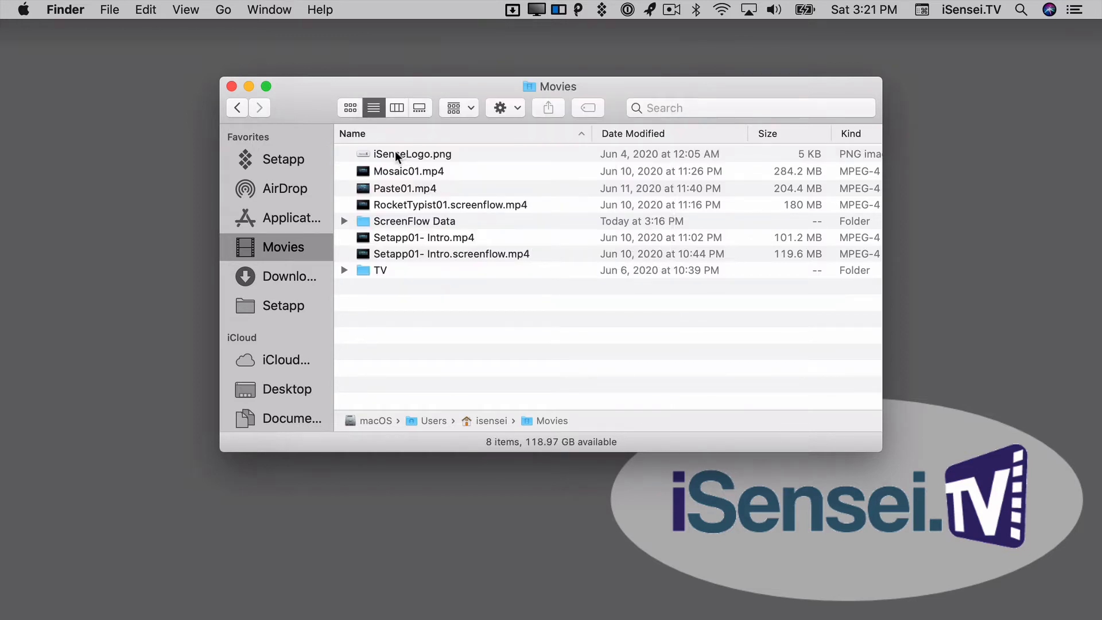
# - Move iSenseLogo.png and Setapp01- Intro.screenflow.mp4 from Movies to Dropzone's Downloads target, allowing Dropzone notifications
pyautogui.moveTo(396, 155); pyautogui.dragTo(402, 227)
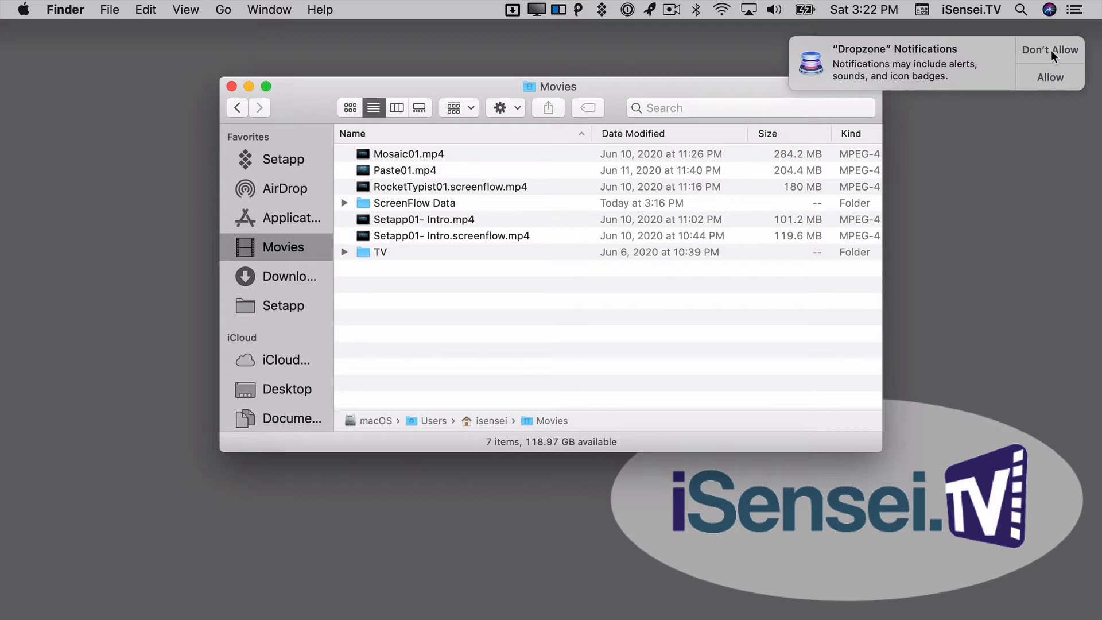
pyautogui.click(1075, 82)
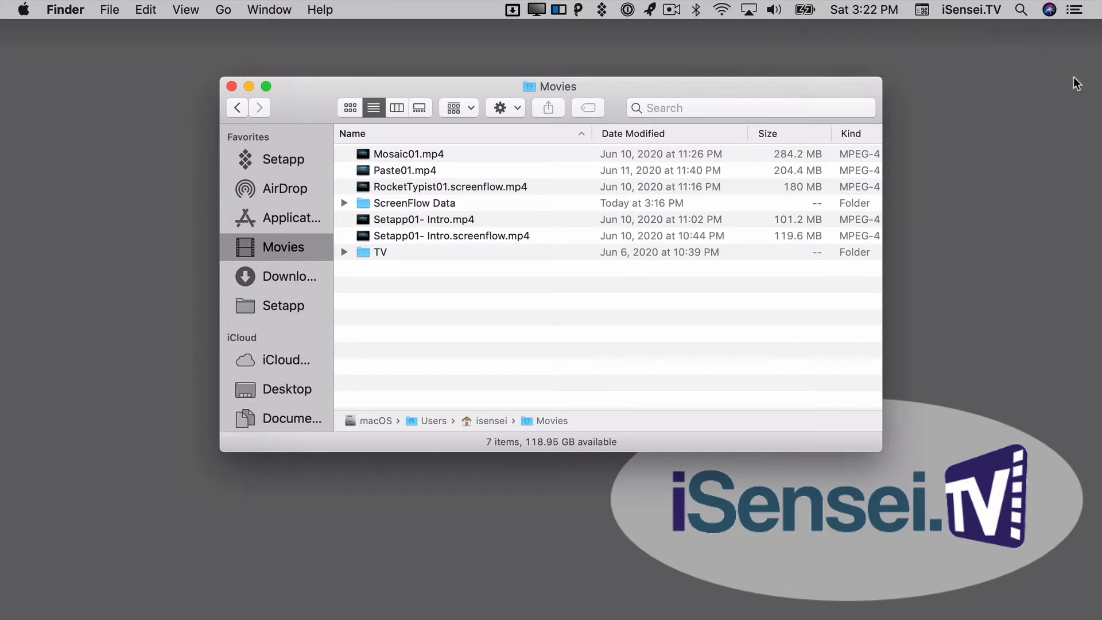
pyautogui.moveTo(405, 236)
pyautogui.mouseDown()
pyautogui.moveTo(512, 241)
pyautogui.moveTo(509, 70)
pyautogui.moveTo(522, 74)
pyautogui.moveTo(449, 190)
pyautogui.moveTo(401, 233)
pyautogui.mouseUp()
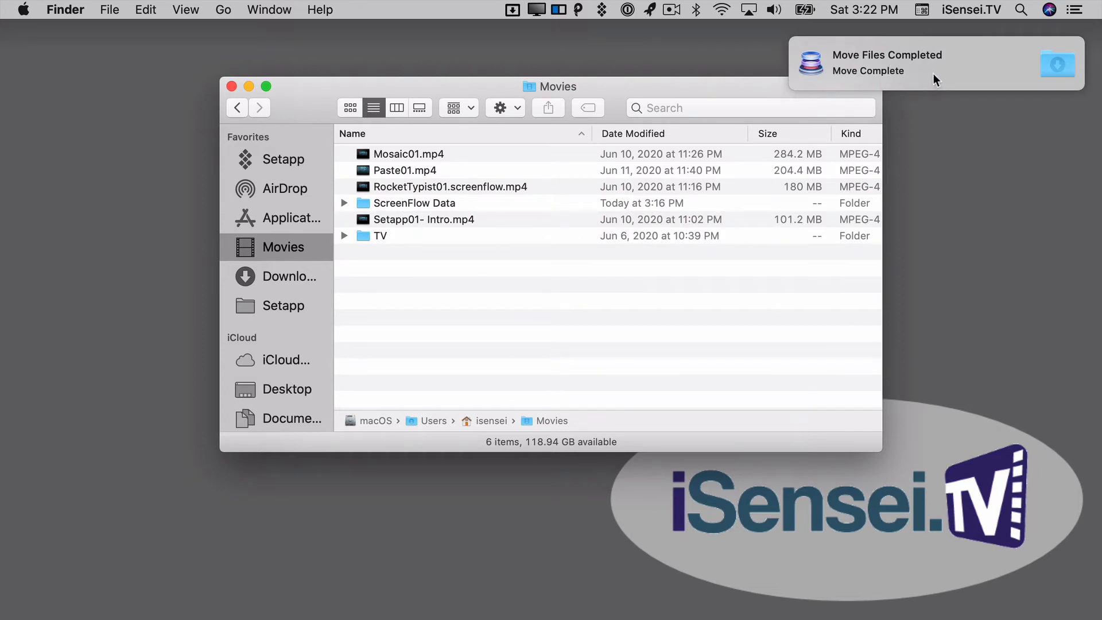
# - Add a Move Files action to the Dropzone grid with the iCloud Documents folder as its destination
pyautogui.click(512, 12)
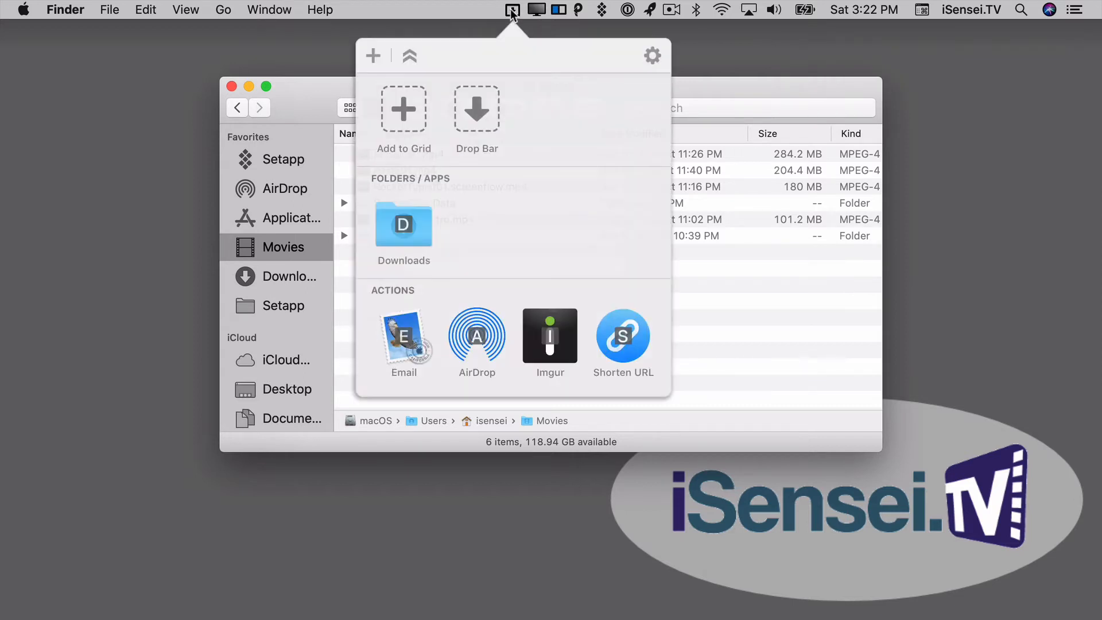
pyautogui.click(372, 55)
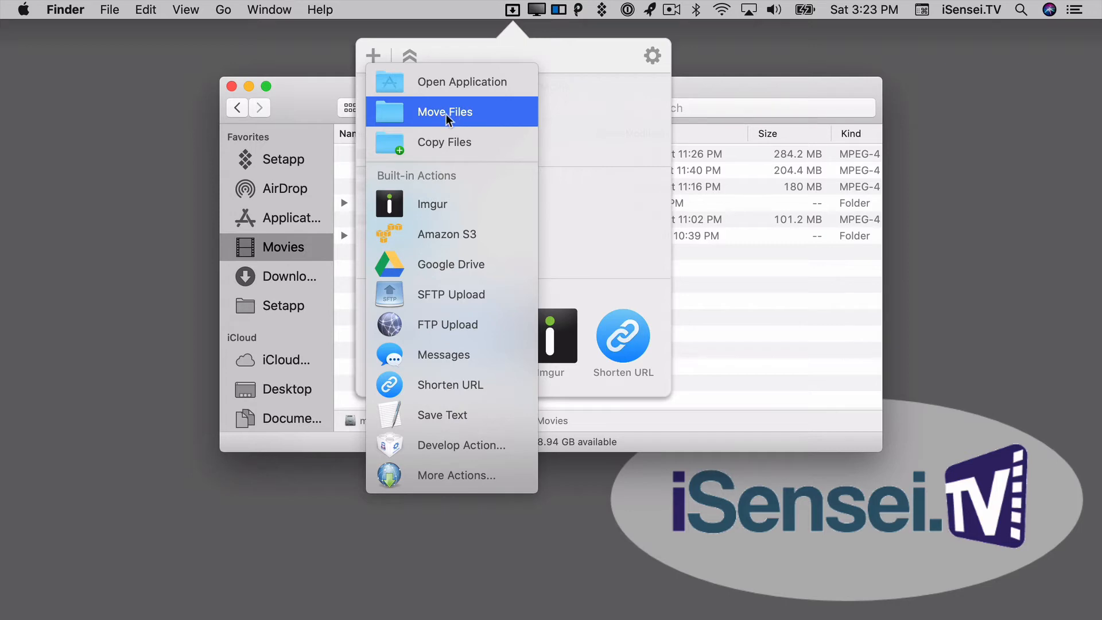
pyautogui.click(480, 115)
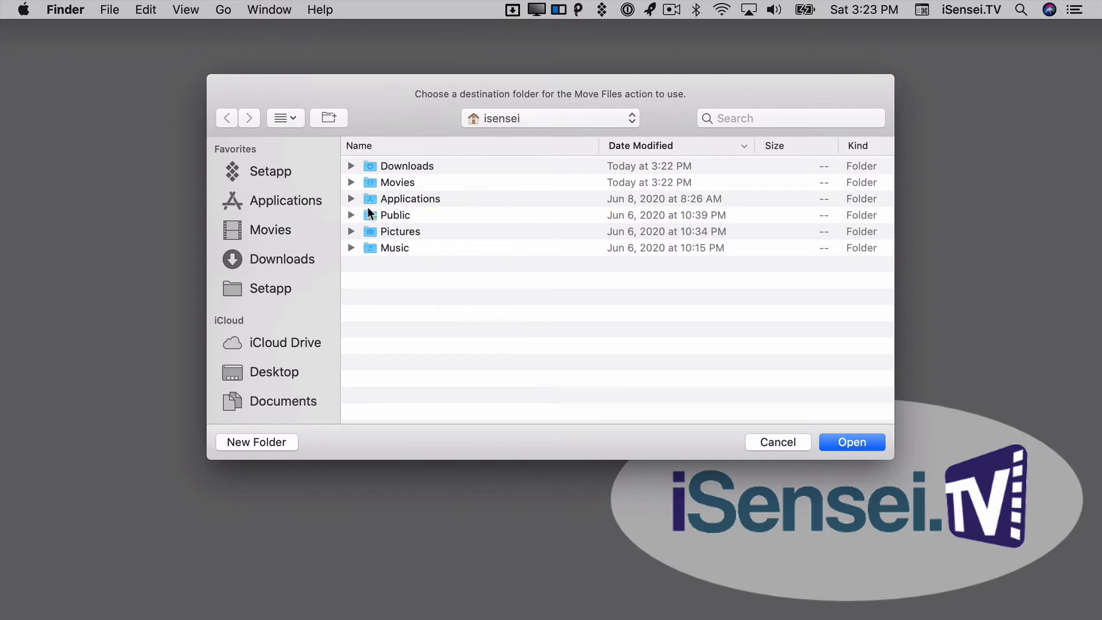
pyautogui.click(263, 402)
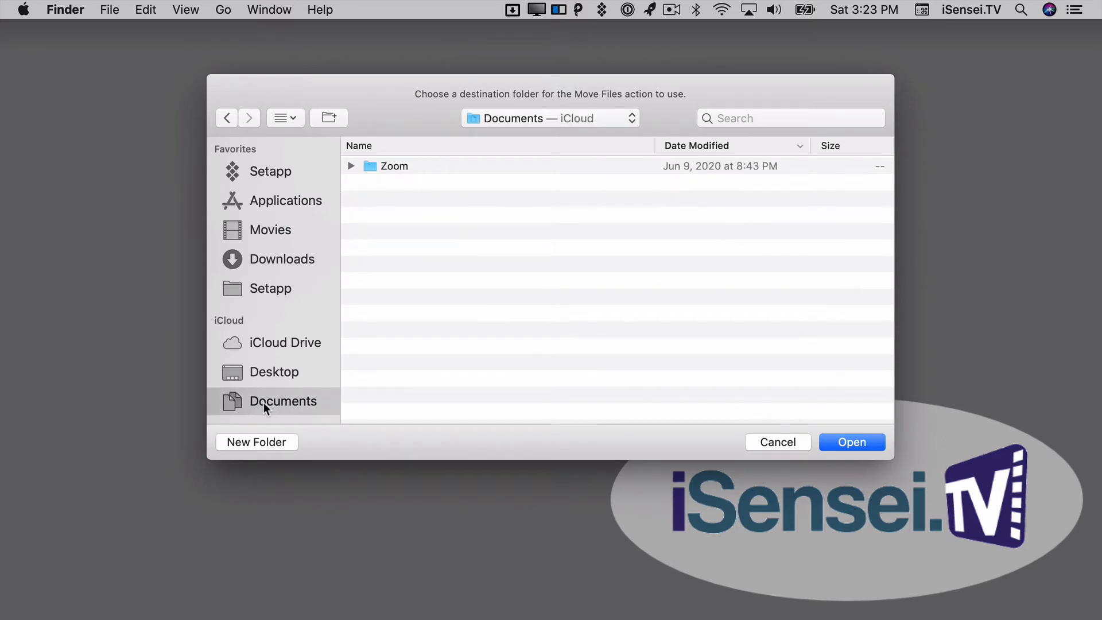
pyautogui.click(867, 444)
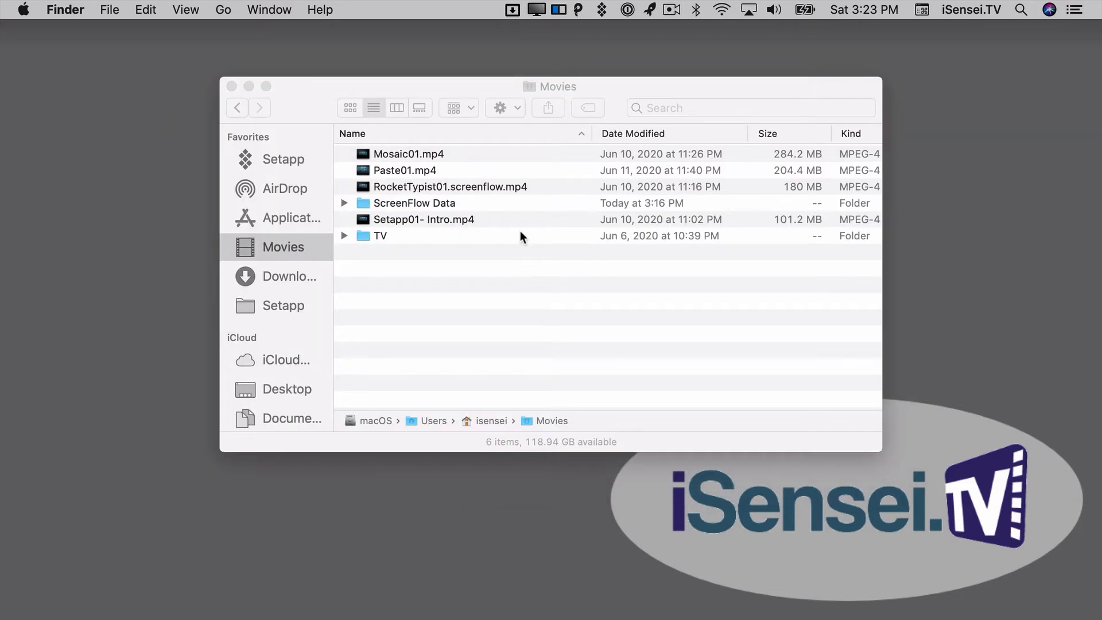
pyautogui.click(513, 10)
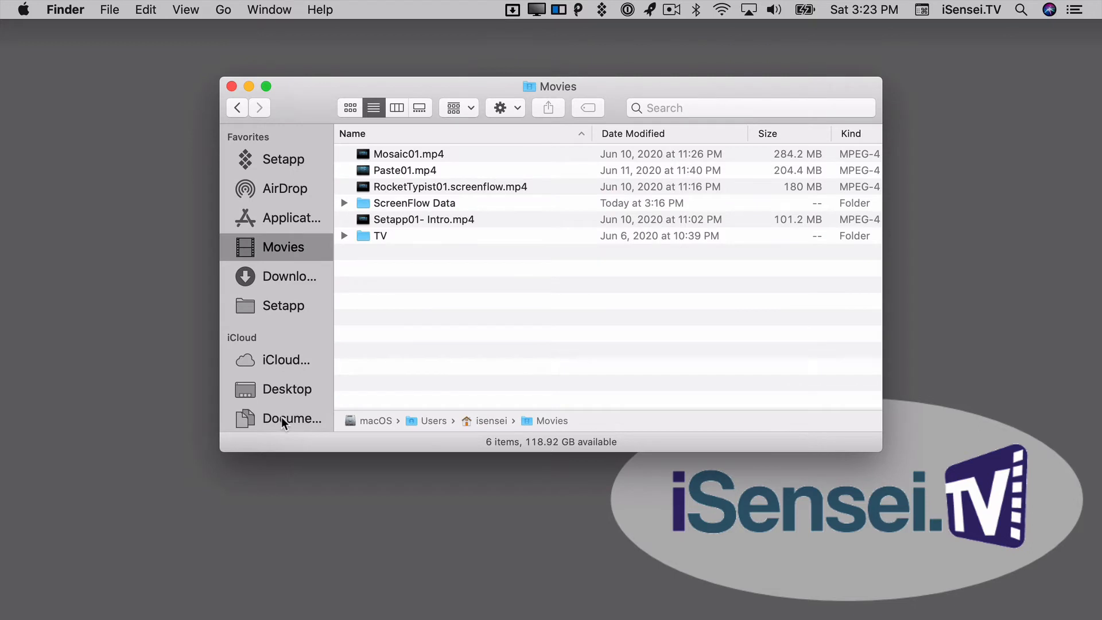
# - Create a new folder named My Great Project in the iCloud Documents folder
pyautogui.click(282, 418)
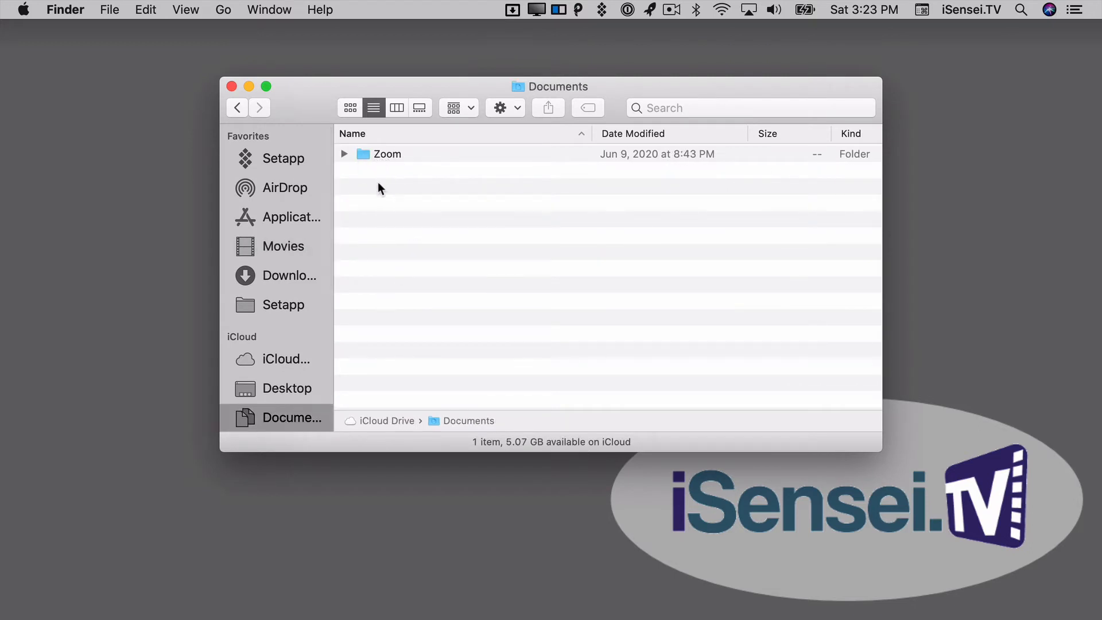
pyautogui.click(516, 108)
pyautogui.click(557, 130)
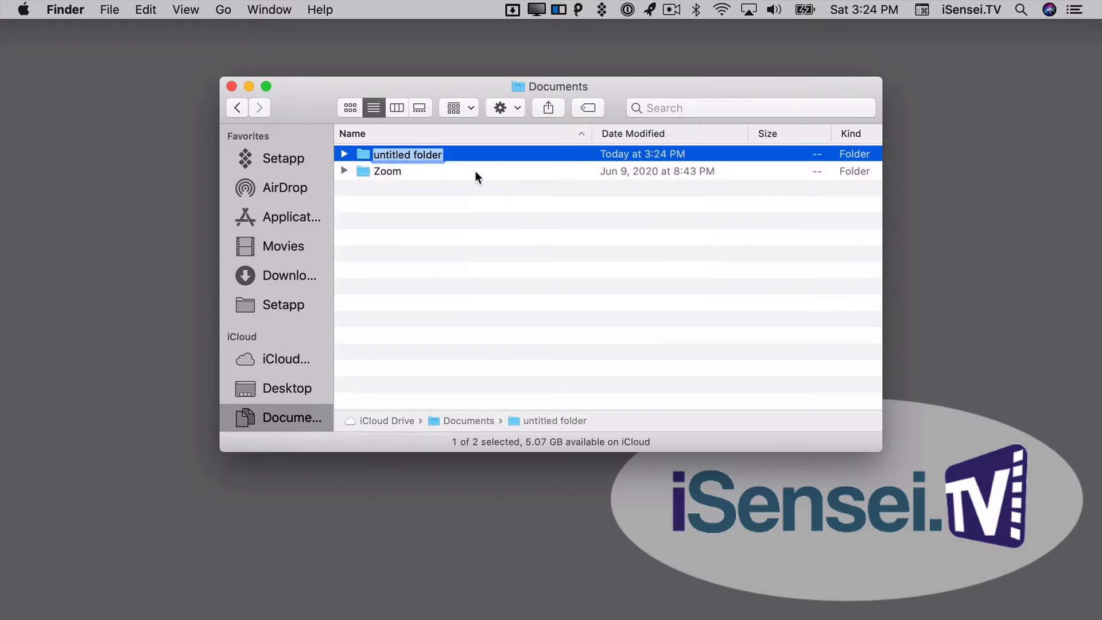
pyautogui.write('My Great Project')
pyautogui.click(452, 227)
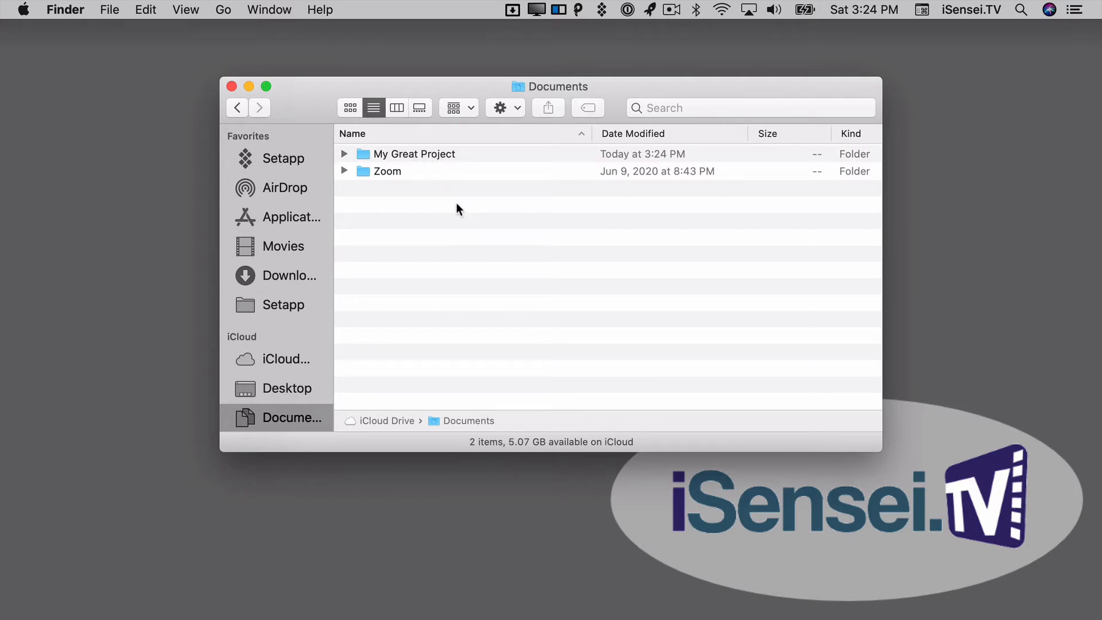
# - Add a Move Files action to the Dropzone grid with the My Great Project folder in Documents as its destination
pyautogui.click(513, 10)
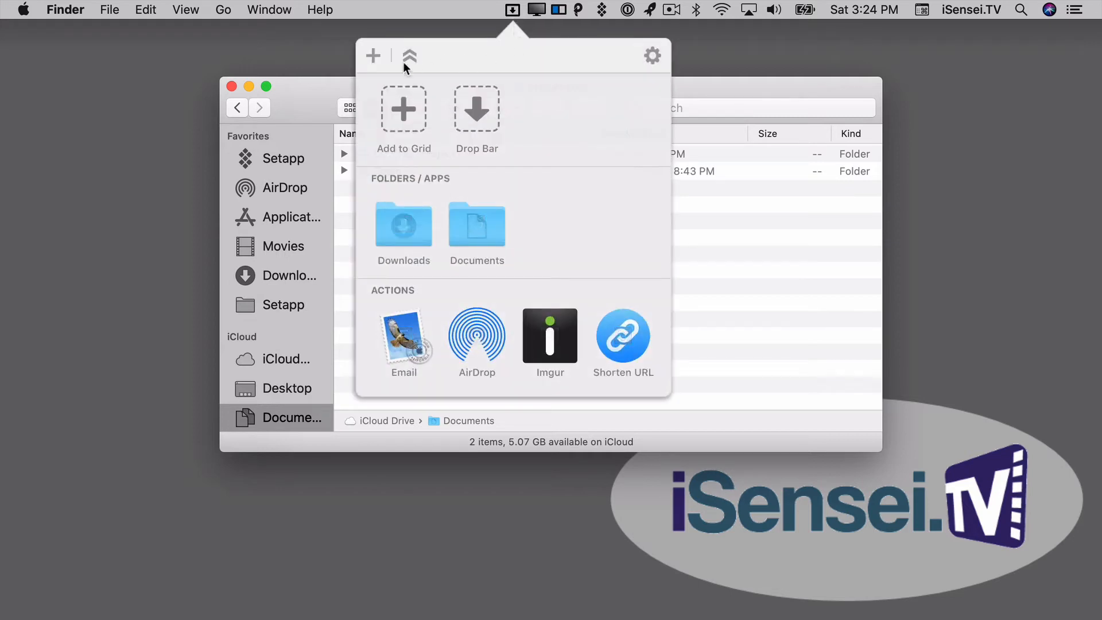
pyautogui.click(371, 55)
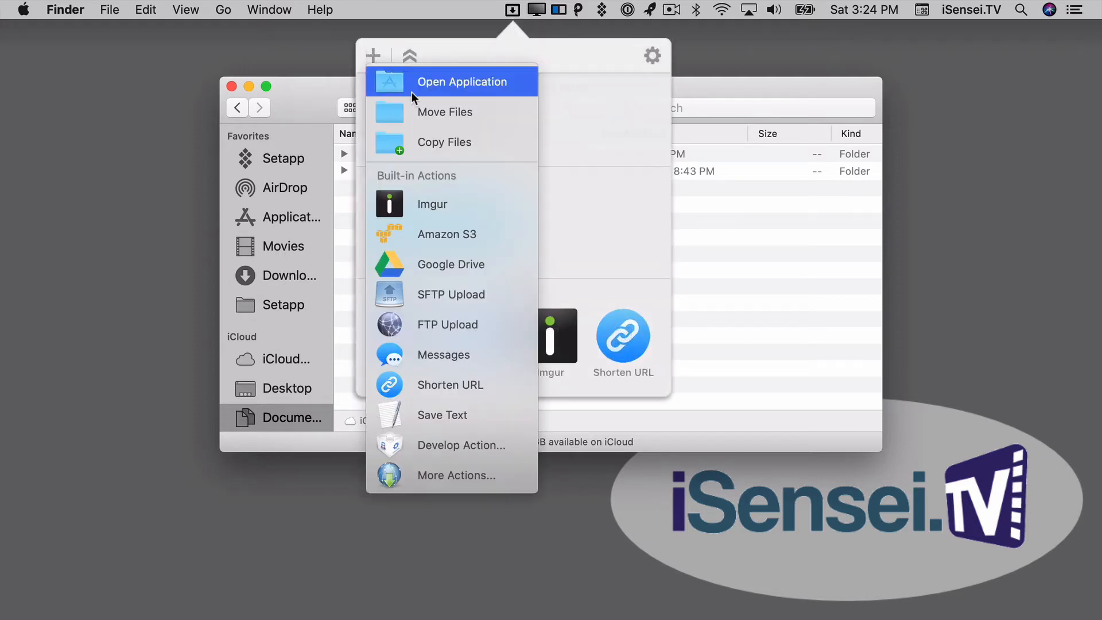
pyautogui.click(486, 112)
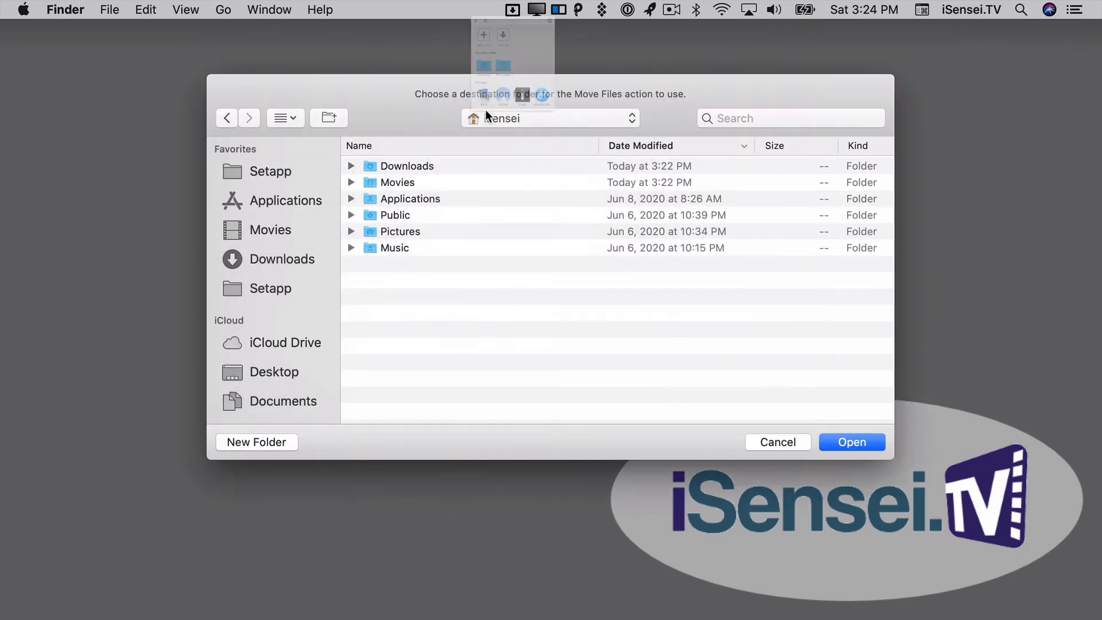
pyautogui.click(268, 404)
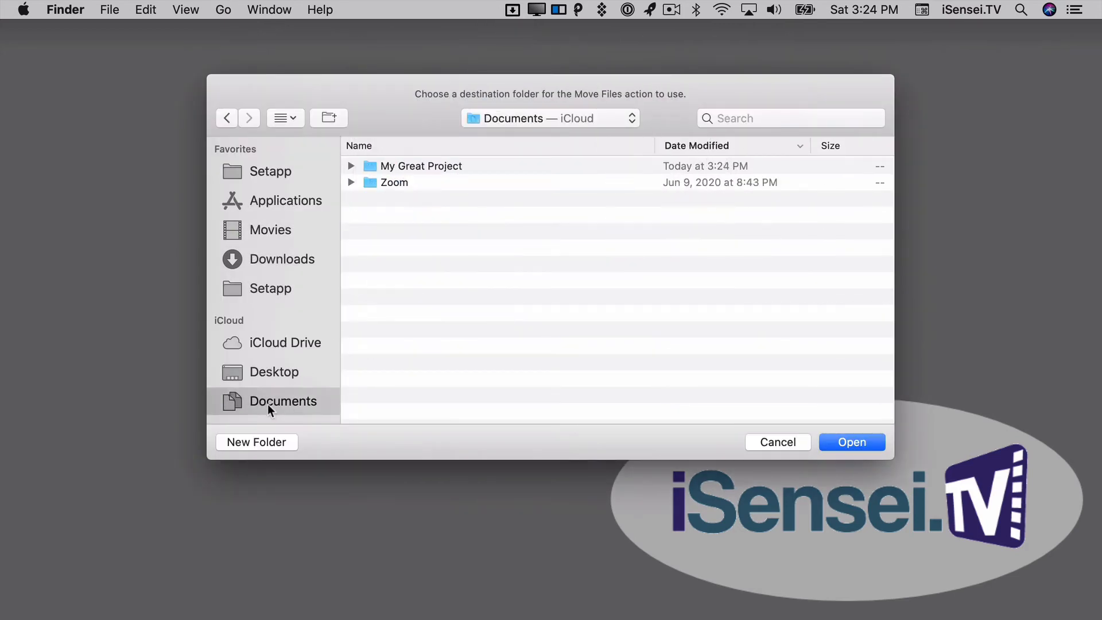
pyautogui.doubleClick(413, 166)
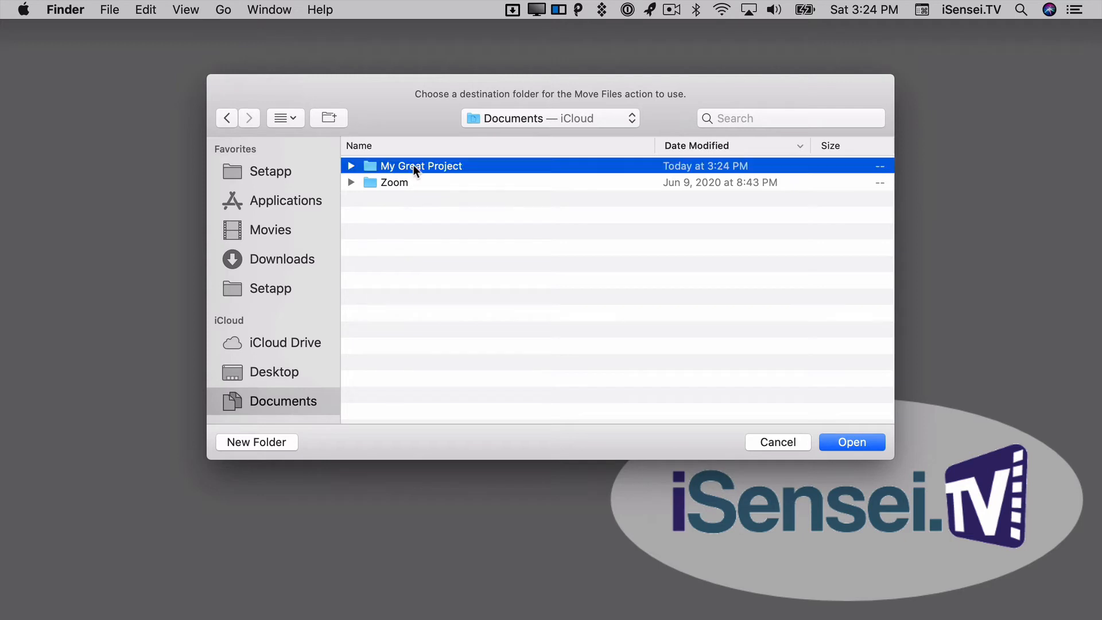
pyautogui.click(853, 442)
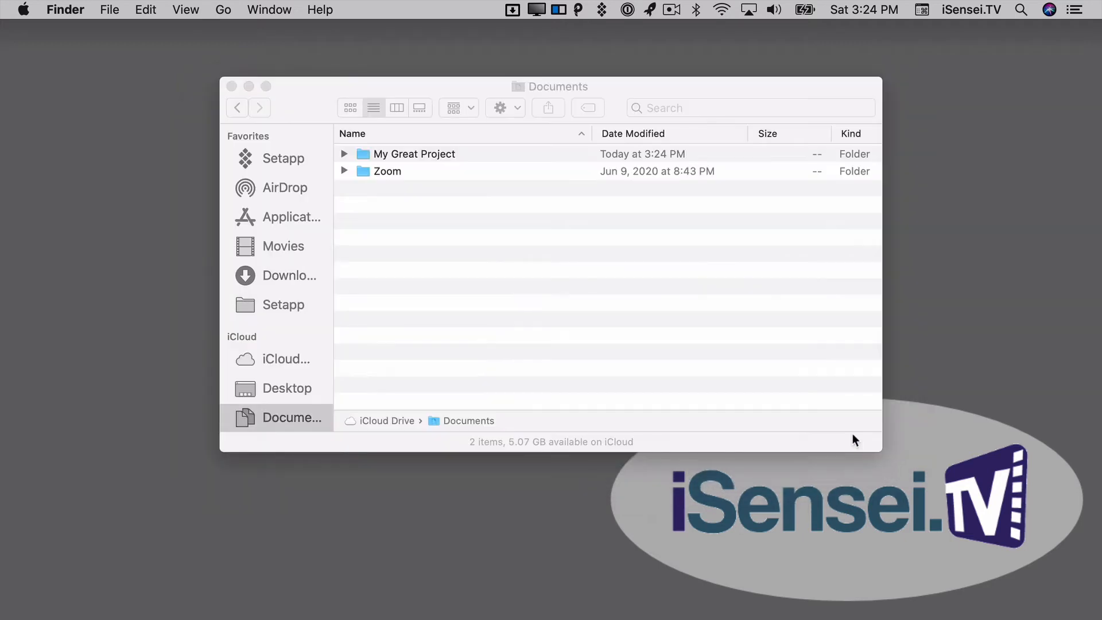
# - Add a Copy Files action to the Dropzone grid with the Desktop folder as its destination
pyautogui.click(513, 10)
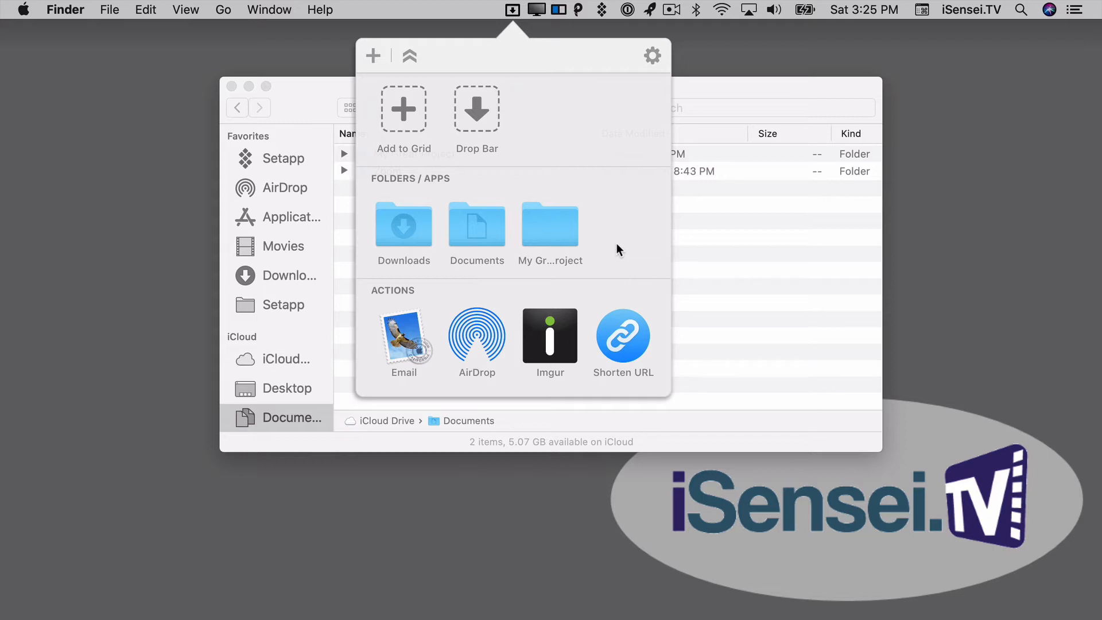
pyautogui.click(372, 56)
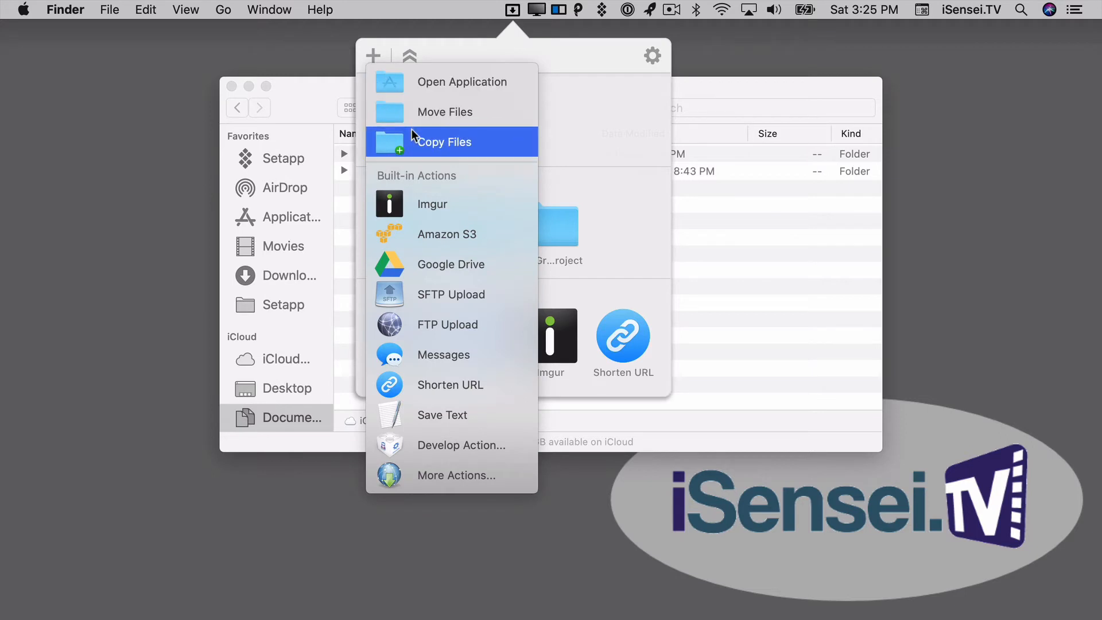
pyautogui.click(417, 144)
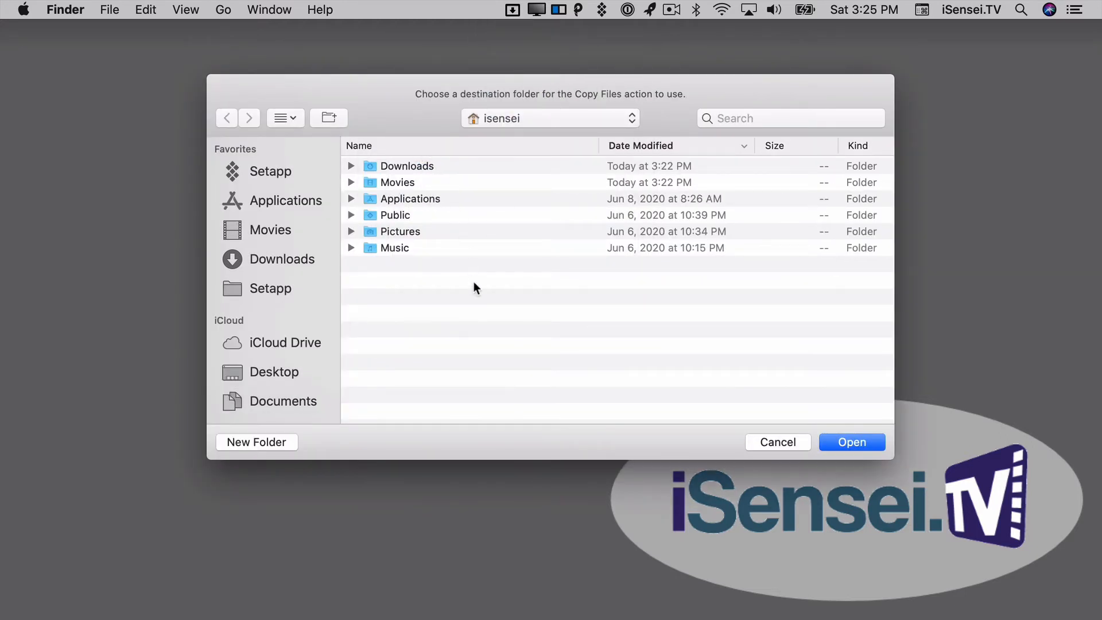
pyautogui.click(275, 374)
pyautogui.click(853, 442)
# - Add an Open Application action for Preview.app to the Dropzone grid
pyautogui.click(512, 11)
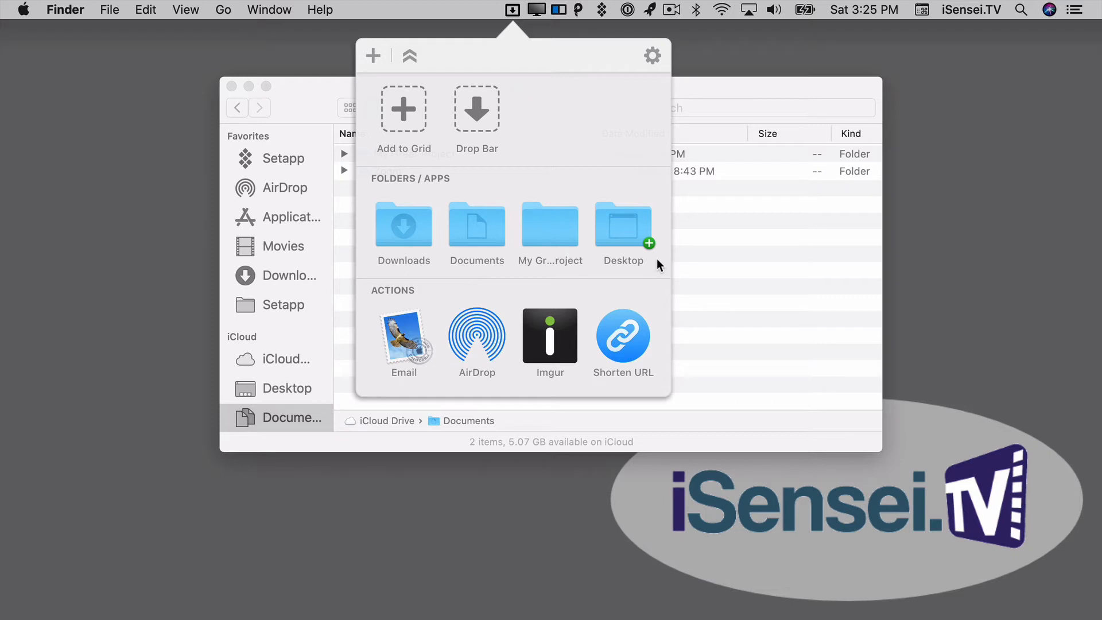
pyautogui.click(374, 57)
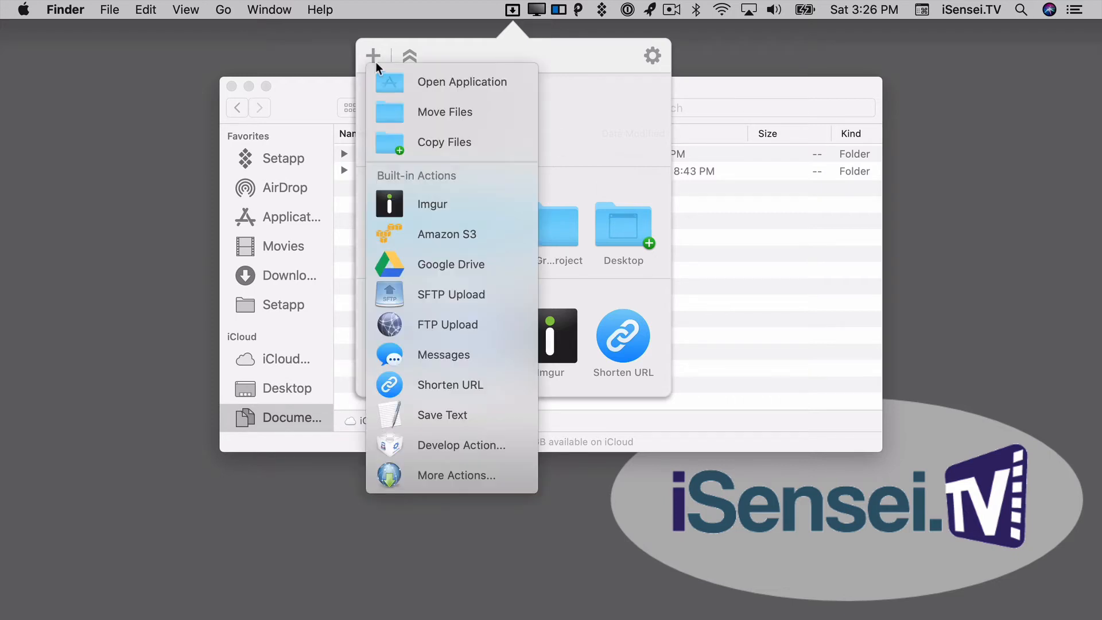
pyautogui.click(512, 88)
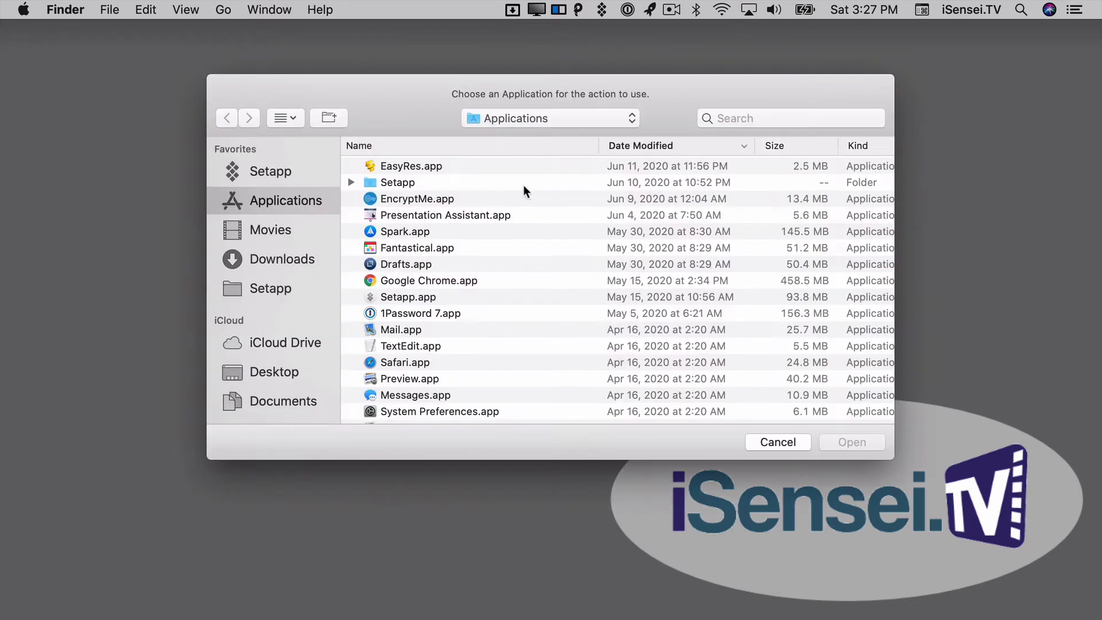
pyautogui.click(503, 144)
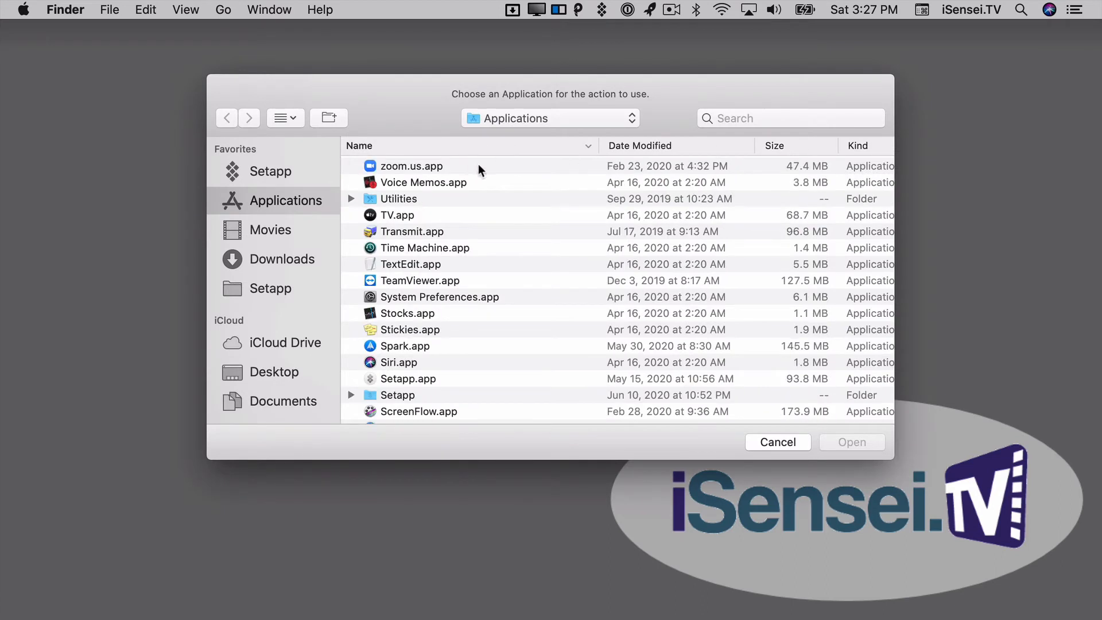
pyautogui.click(459, 147)
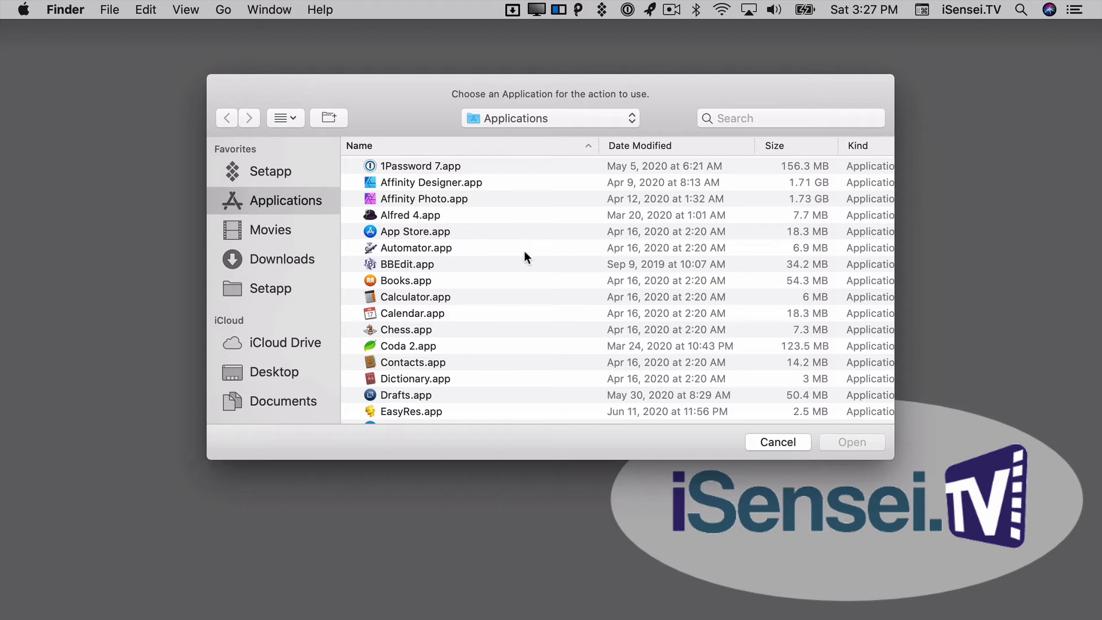
pyautogui.click(469, 200)
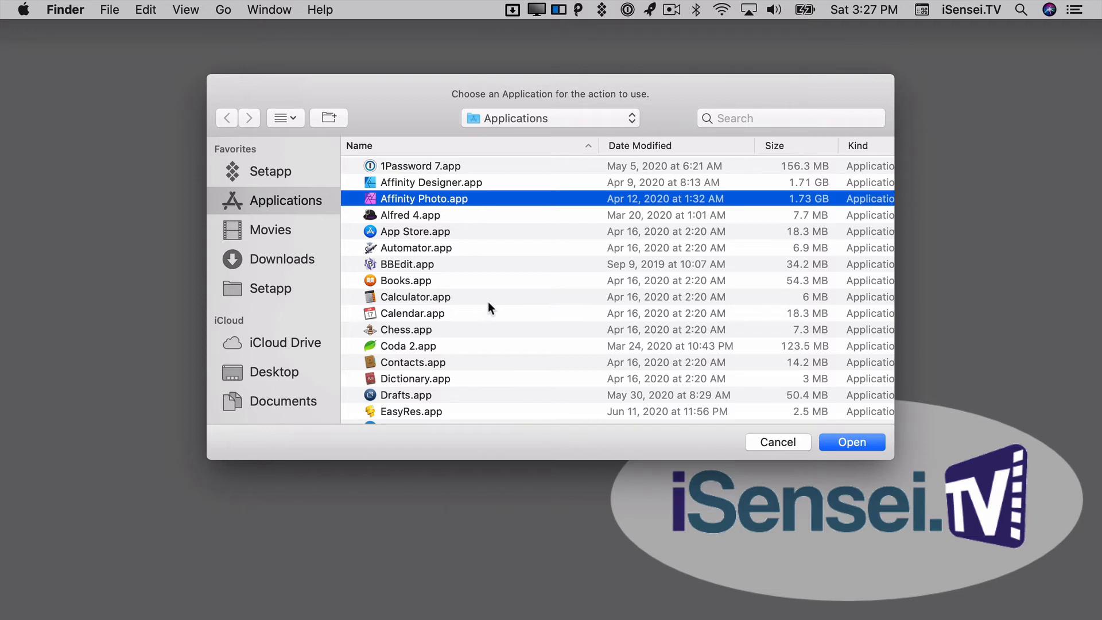
pyautogui.scroll(-15, 488, 305)
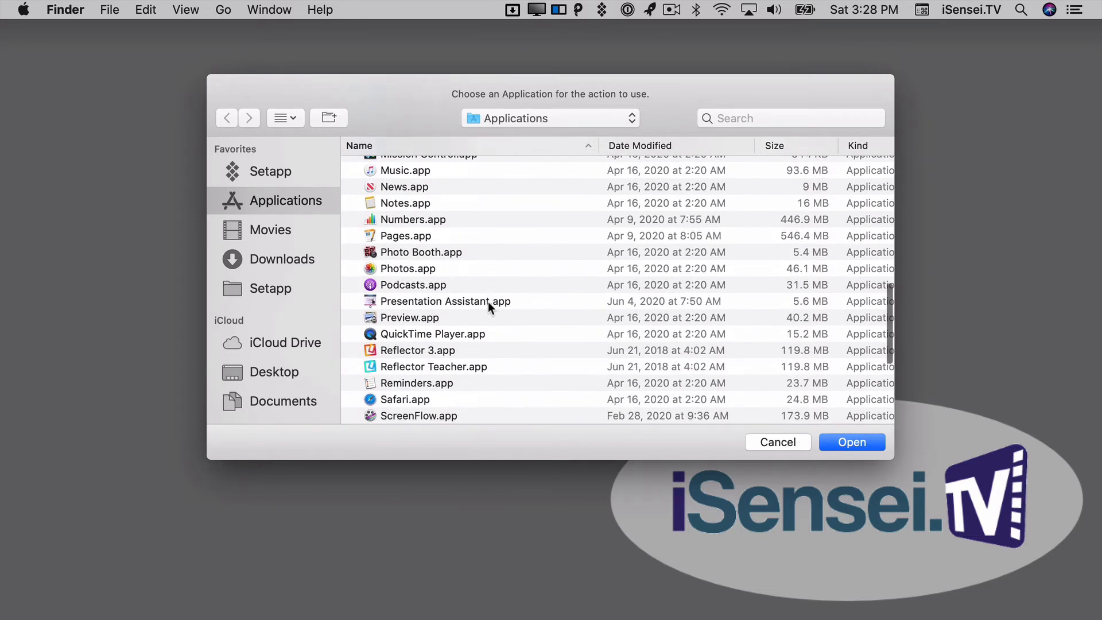
pyautogui.scroll(-2, 488, 301)
pyautogui.click(478, 279)
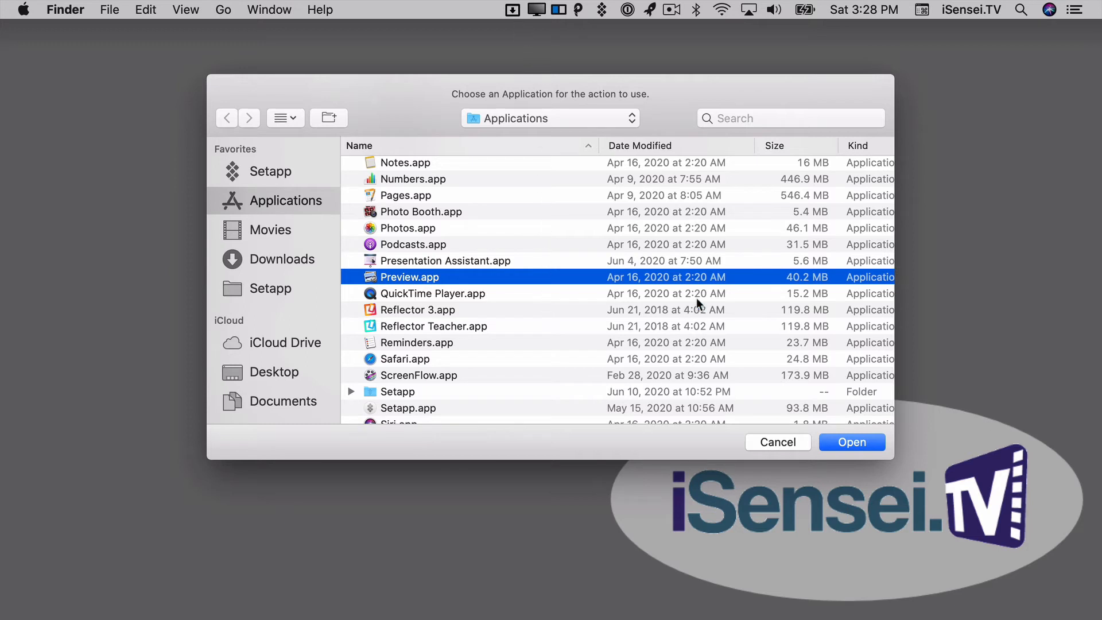
pyautogui.click(872, 445)
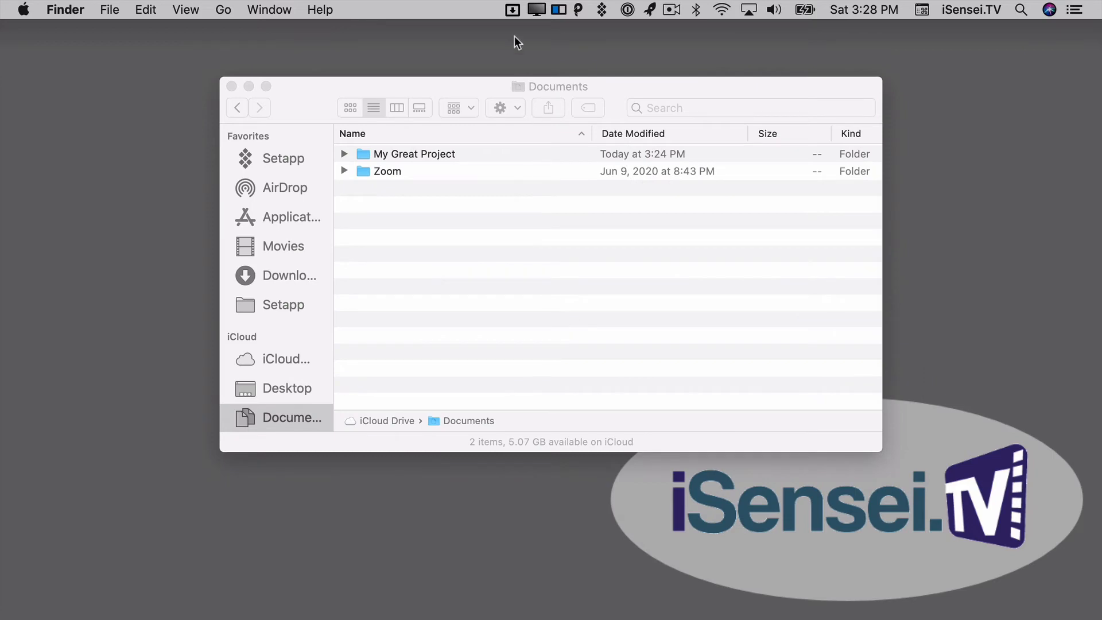
pyautogui.click(513, 10)
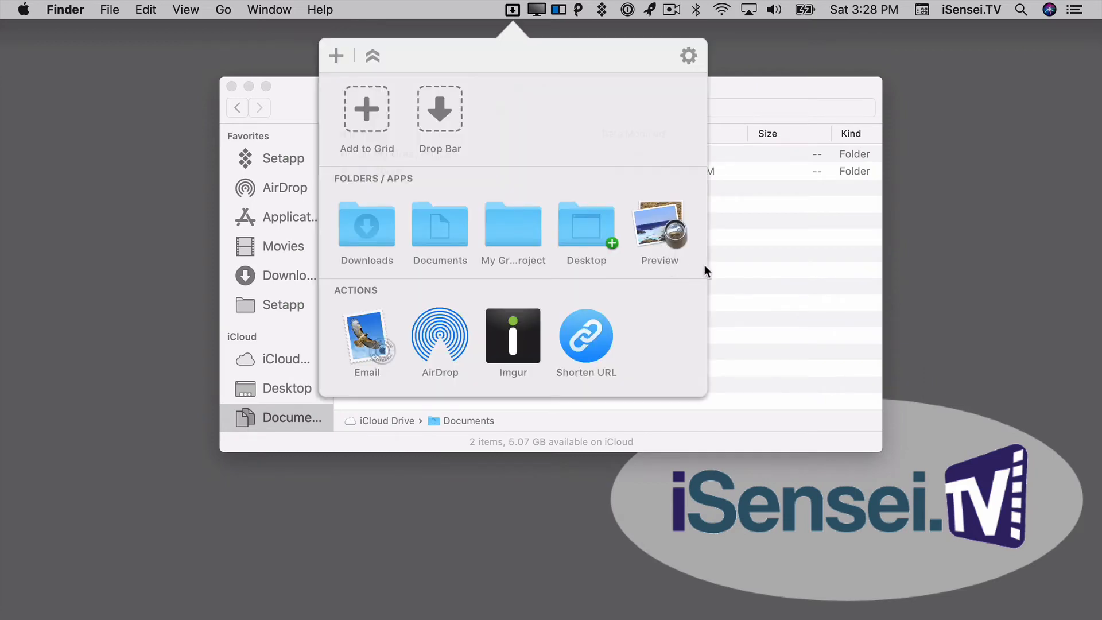
pyautogui.click(738, 265)
# - Open the 2019 headshot JPEG from the Downloads folder with the grid's Preview action and quit Preview
pyautogui.click(291, 281)
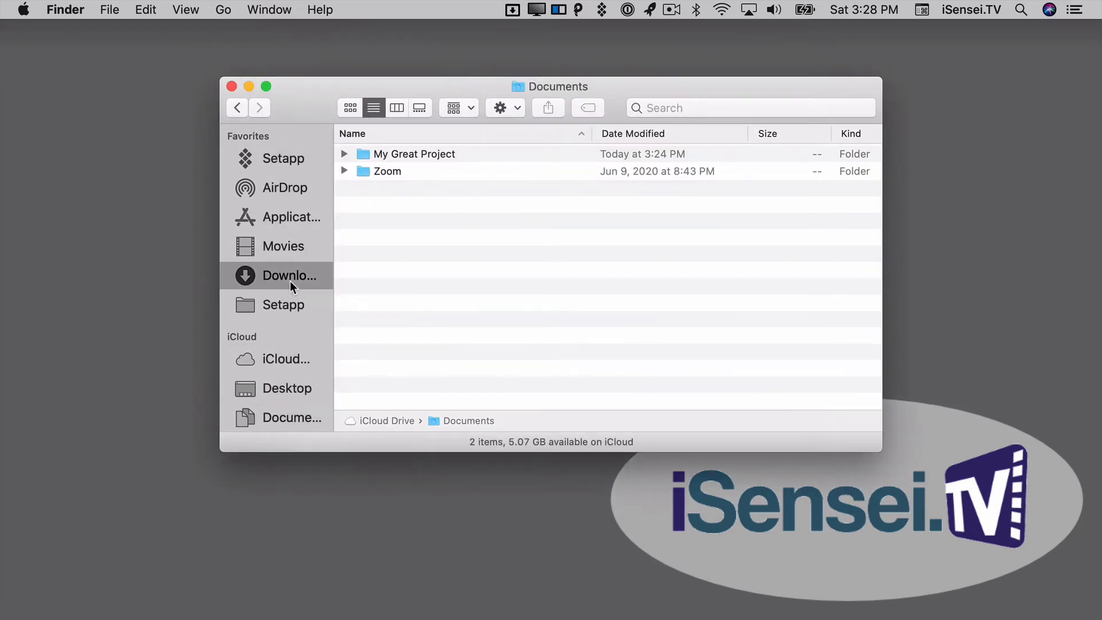
pyautogui.scroll(2, 482, 270)
pyautogui.click(506, 234)
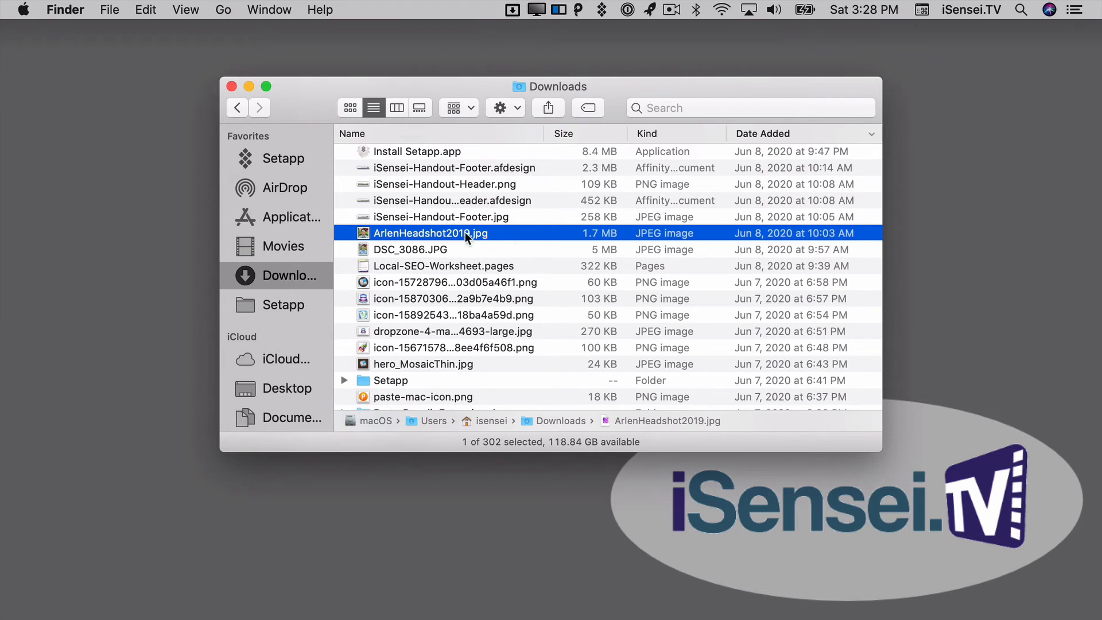
pyautogui.moveTo(465, 234); pyautogui.dragTo(668, 230)
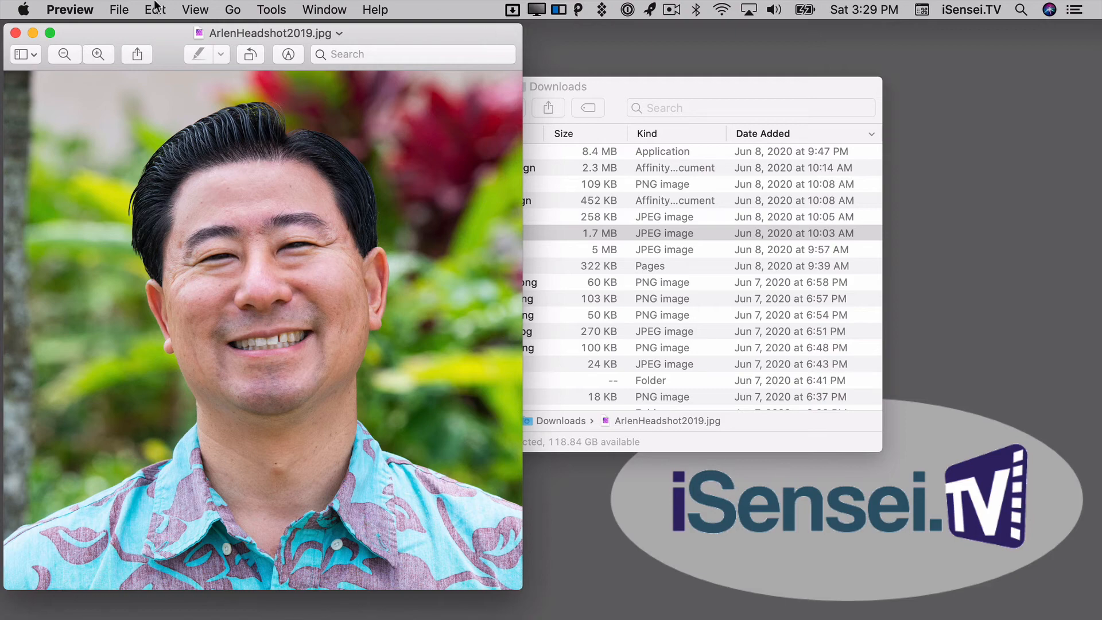
pyautogui.click(70, 9)
pyautogui.click(80, 170)
pyautogui.click(511, 11)
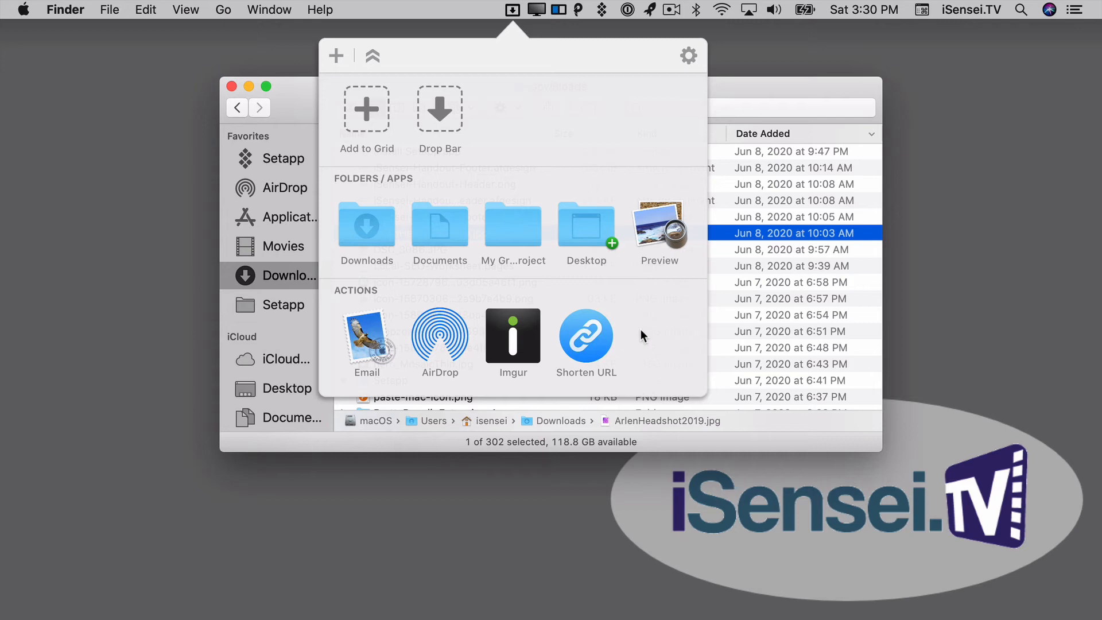
pyautogui.click(736, 317)
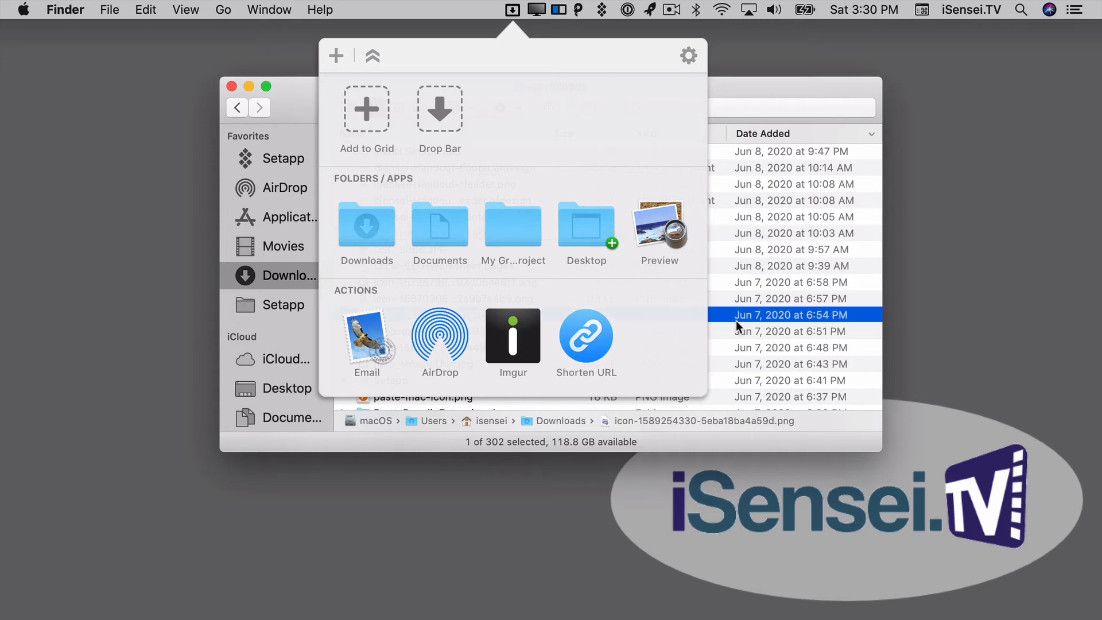
pyautogui.click(411, 299)
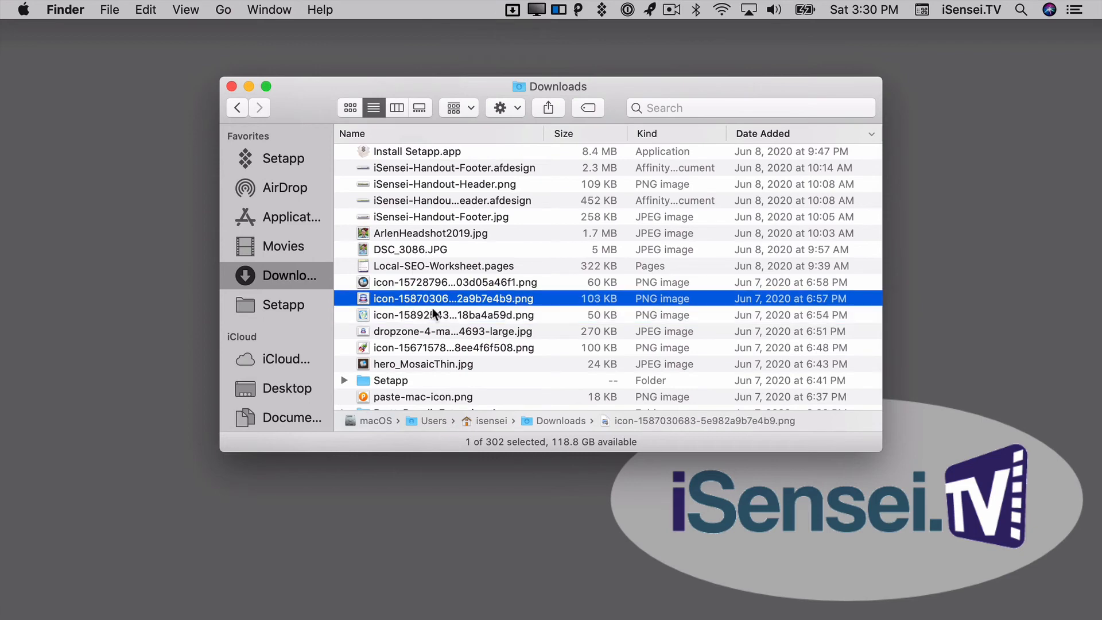
pyautogui.moveTo(412, 303); pyautogui.dragTo(439, 334)
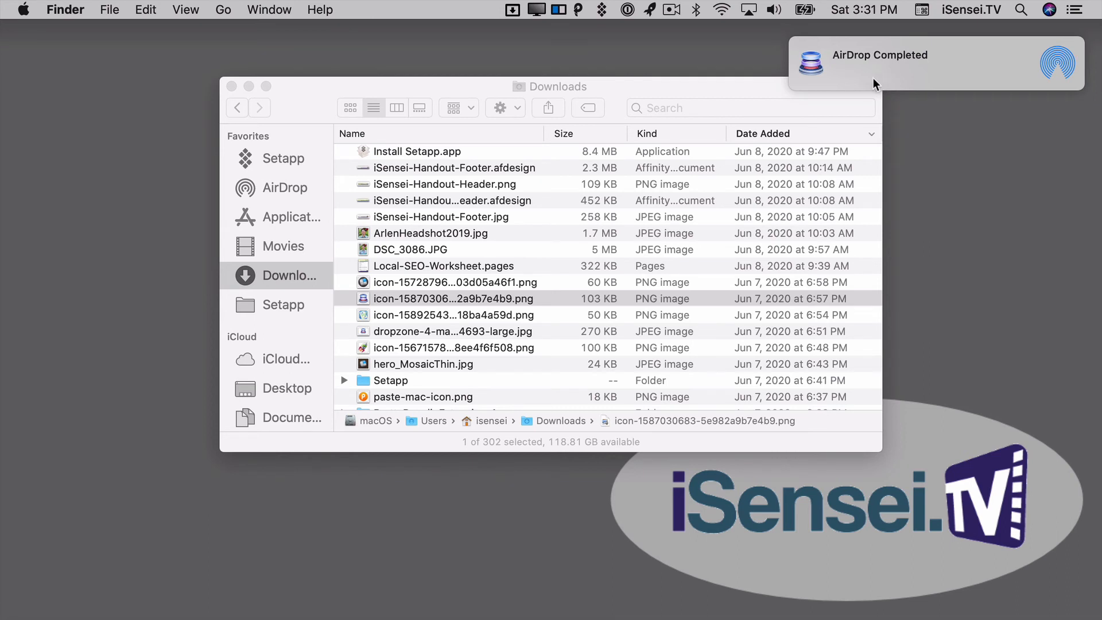
pyautogui.click(513, 10)
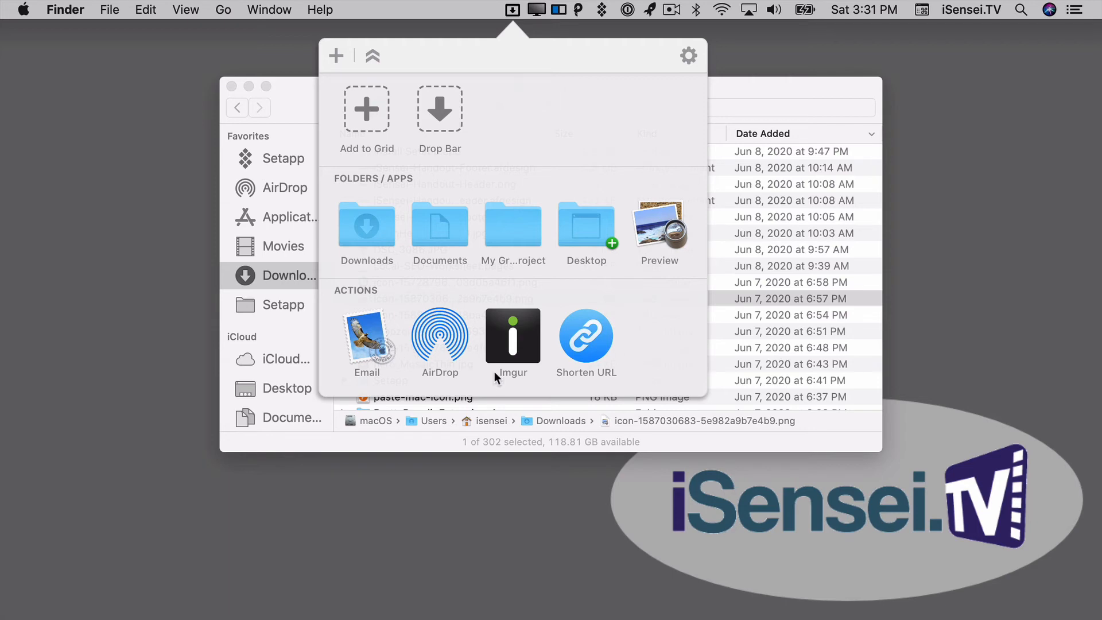
pyautogui.click(724, 435)
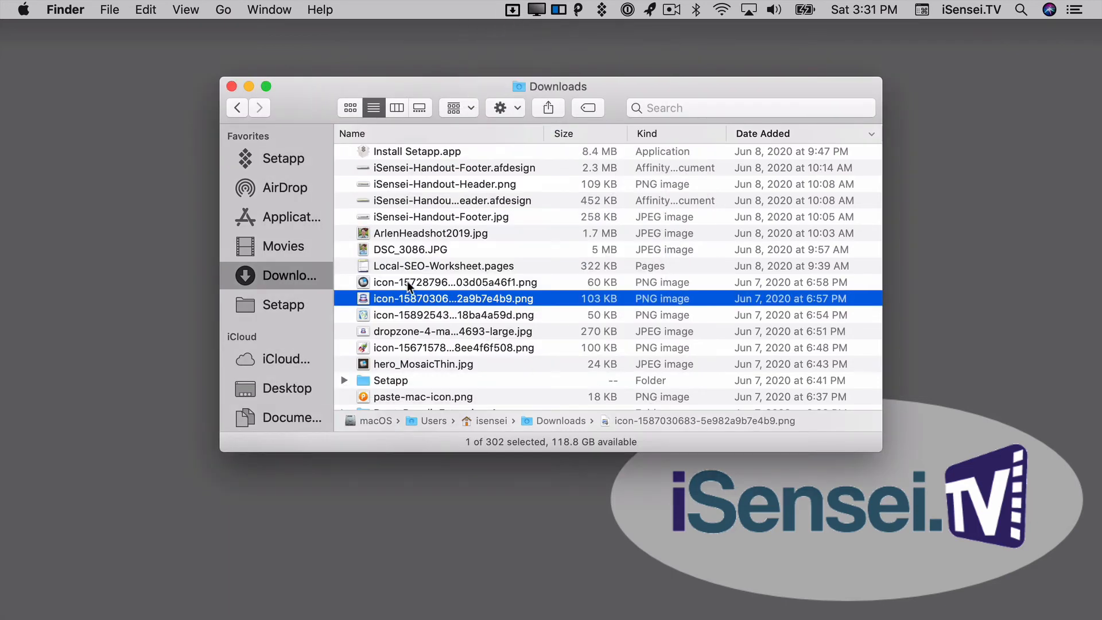
pyautogui.moveTo(406, 295); pyautogui.dragTo(357, 339)
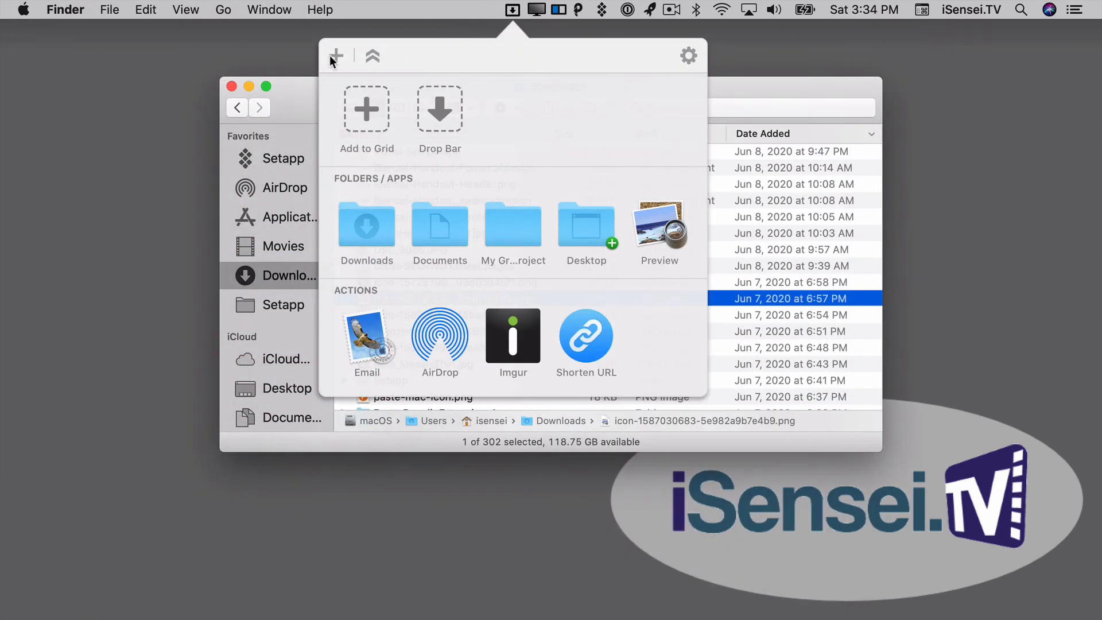
# - Add the built-in Google Drive action to the Dropzone grid and authorize it with the Google account
pyautogui.click(336, 56)
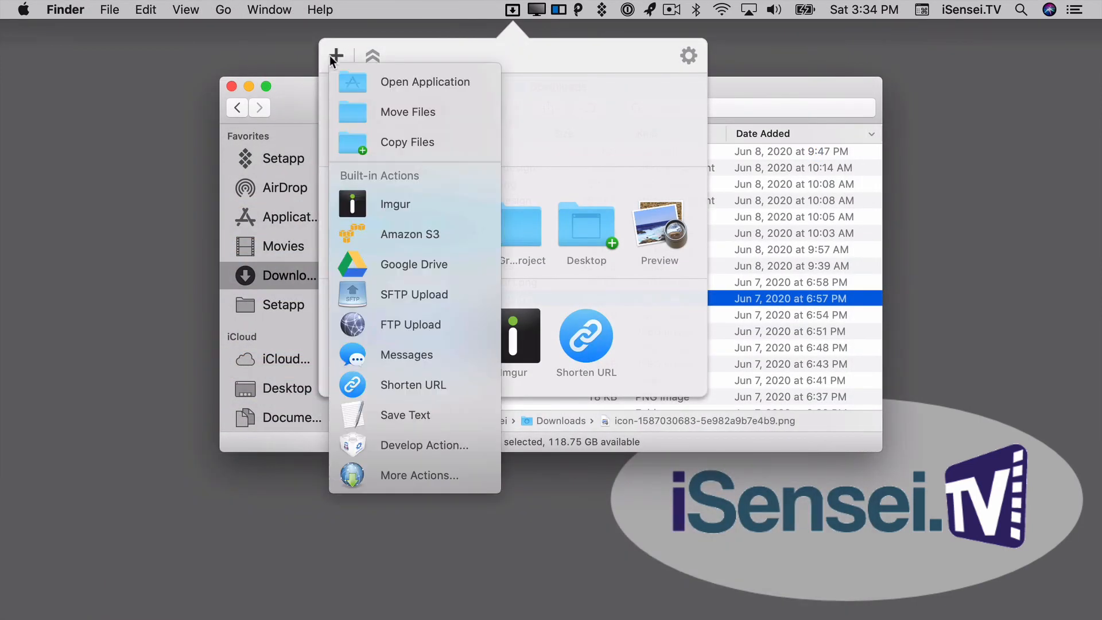
pyautogui.click(458, 264)
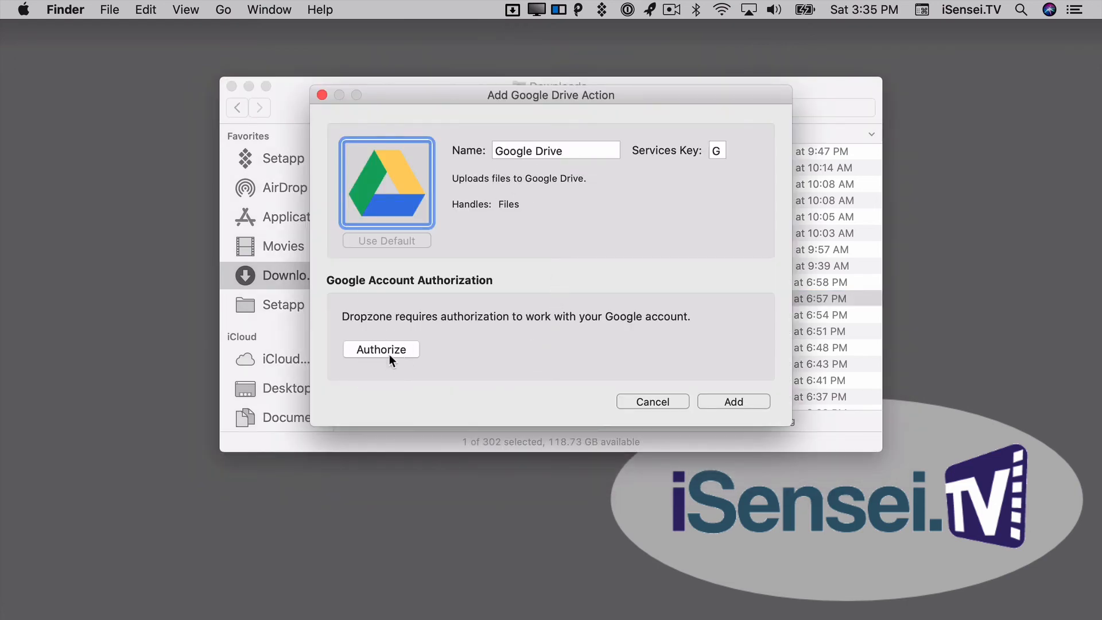
pyautogui.click(375, 349)
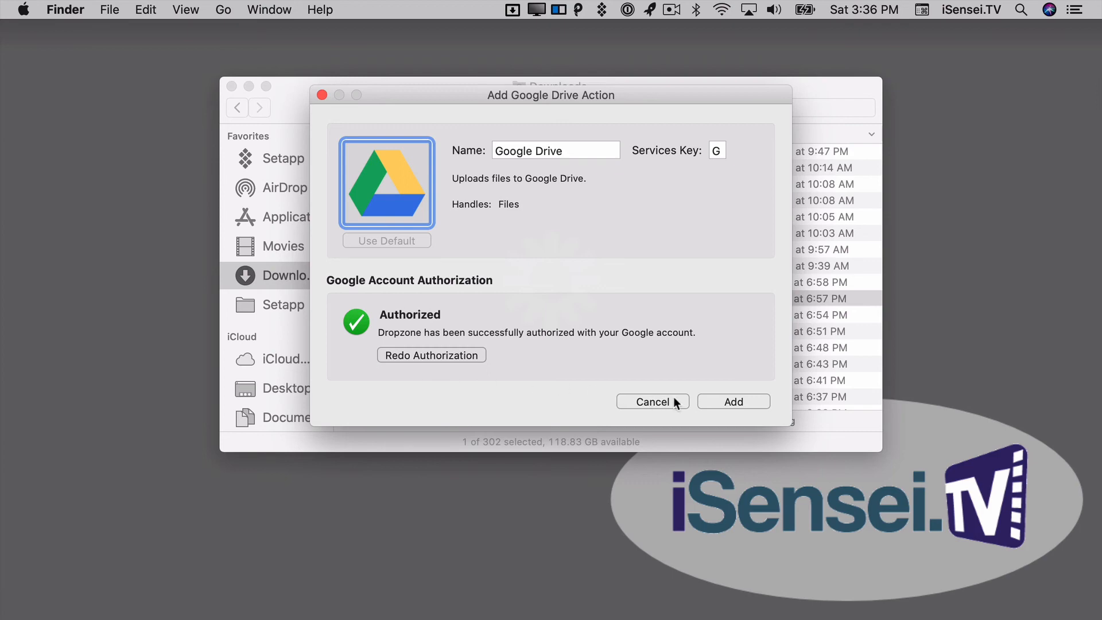
pyautogui.click(749, 400)
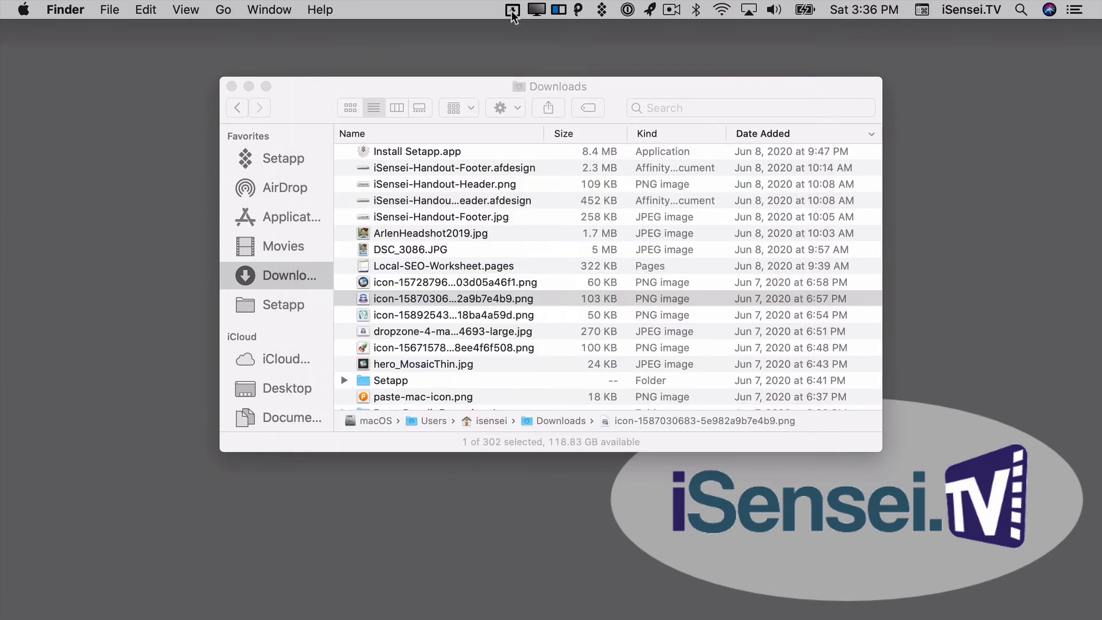
pyautogui.click(512, 11)
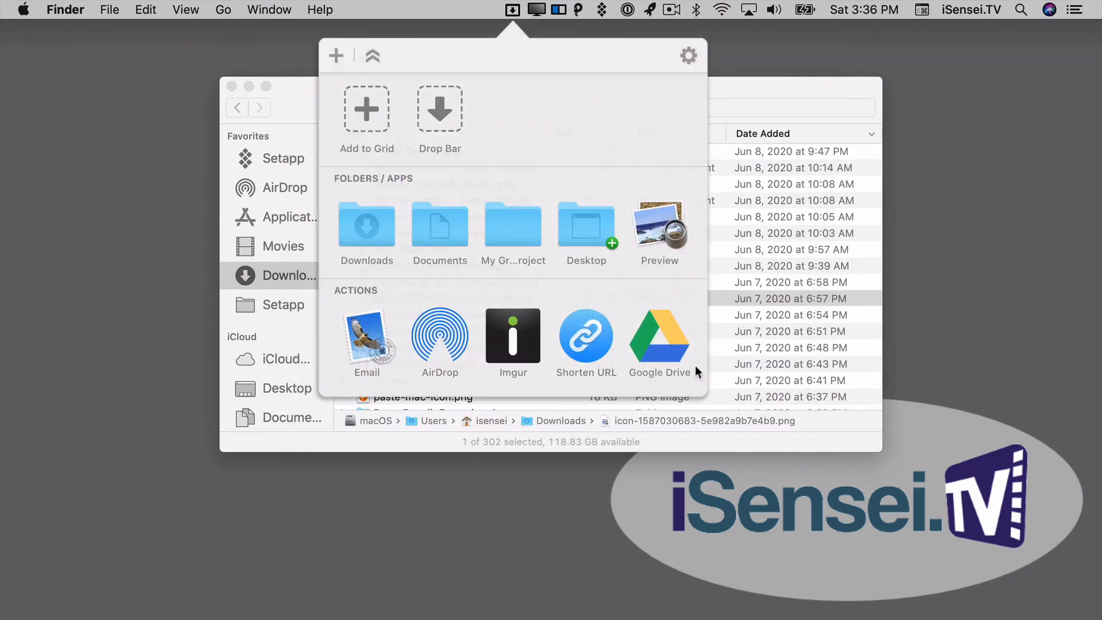
pyautogui.click(749, 443)
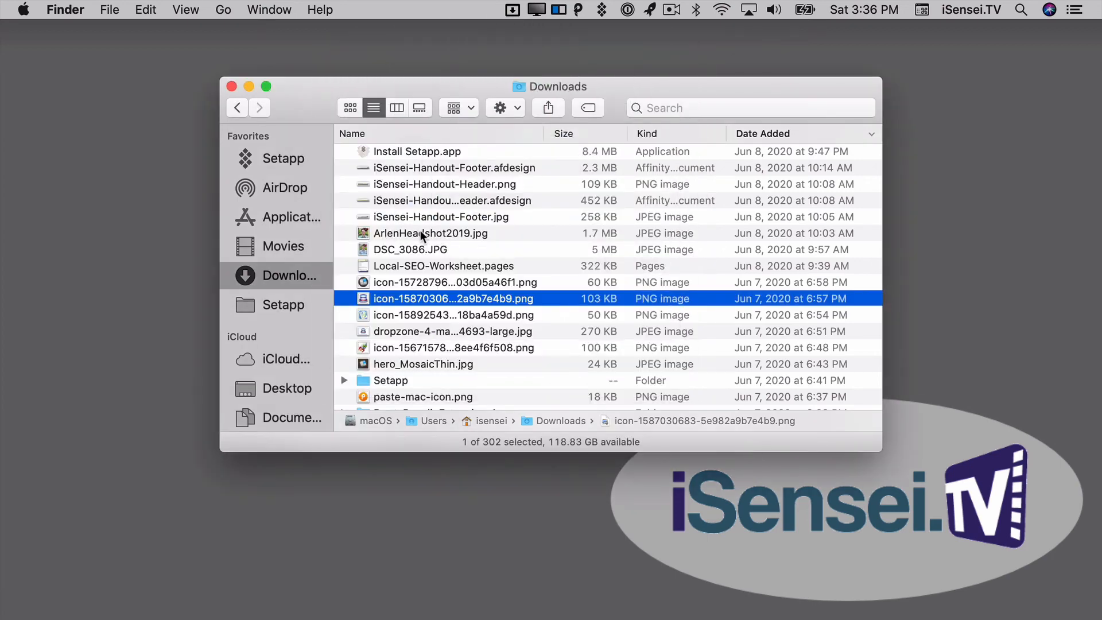
pyautogui.moveTo(421, 232); pyautogui.dragTo(582, 177)
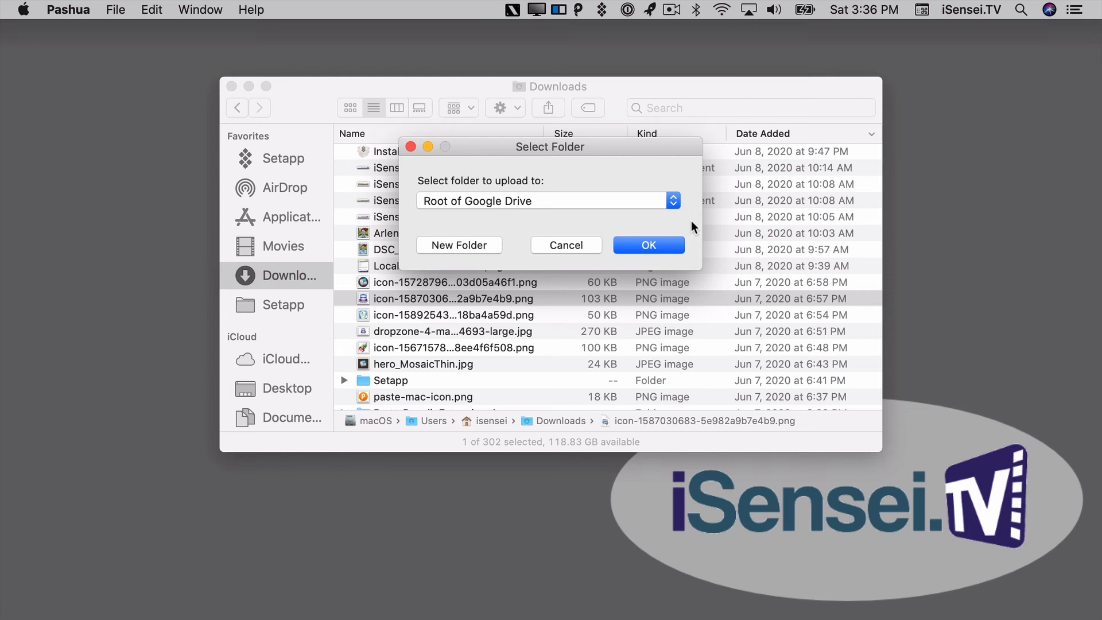
pyautogui.click(657, 244)
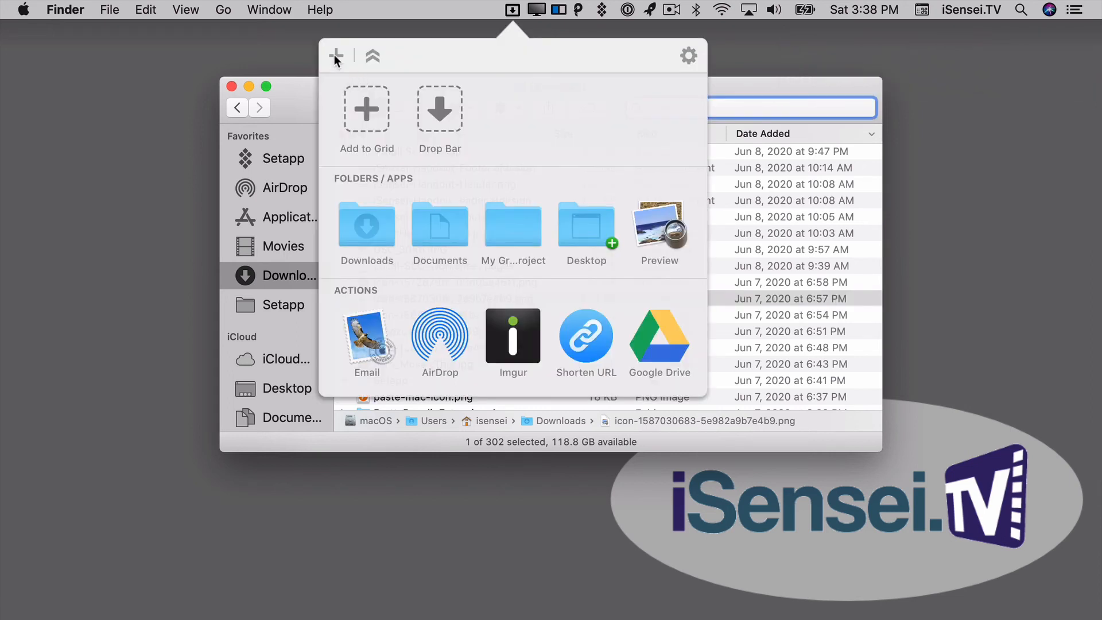
# - Open the aptonic.com page of installable Dropzone add-on actions in Safari and browse its list
pyautogui.click(336, 55)
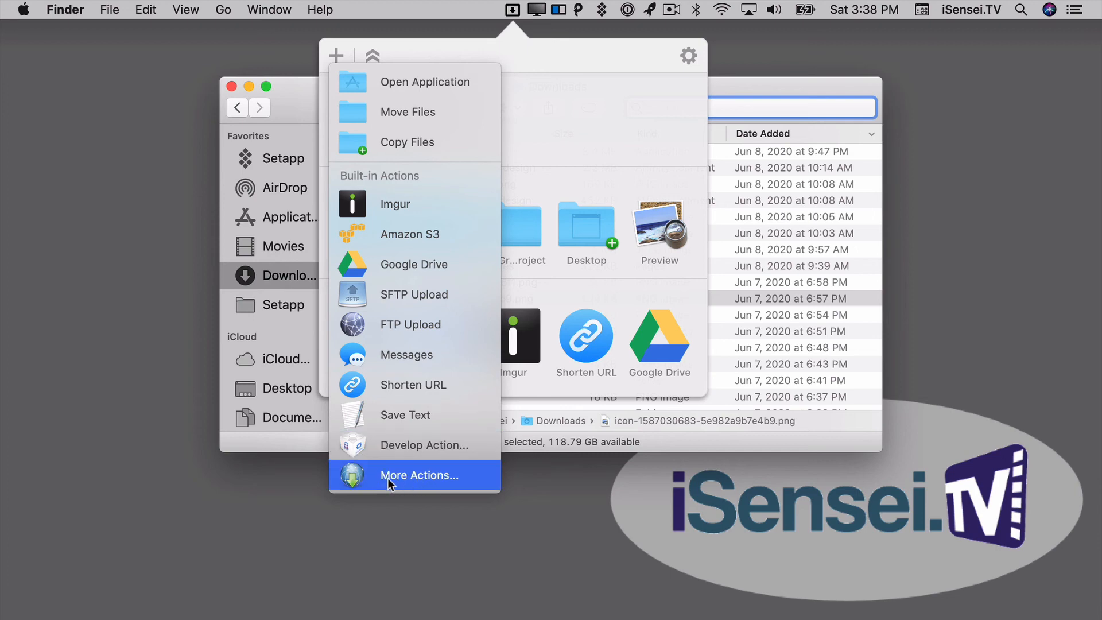
pyautogui.click(449, 481)
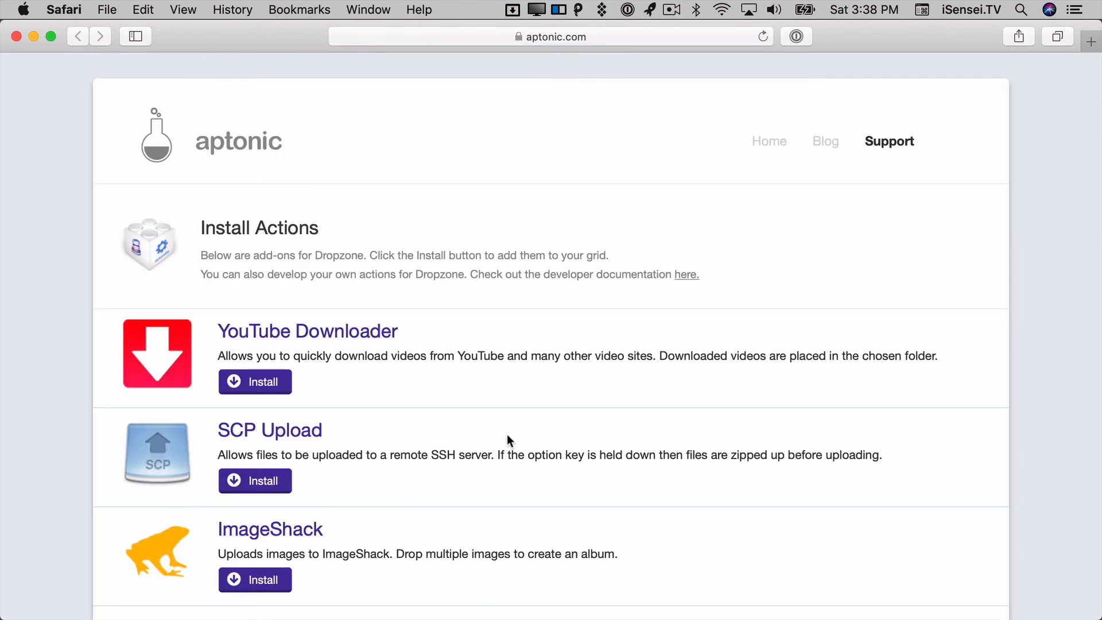
pyautogui.scroll(-5, 507, 436)
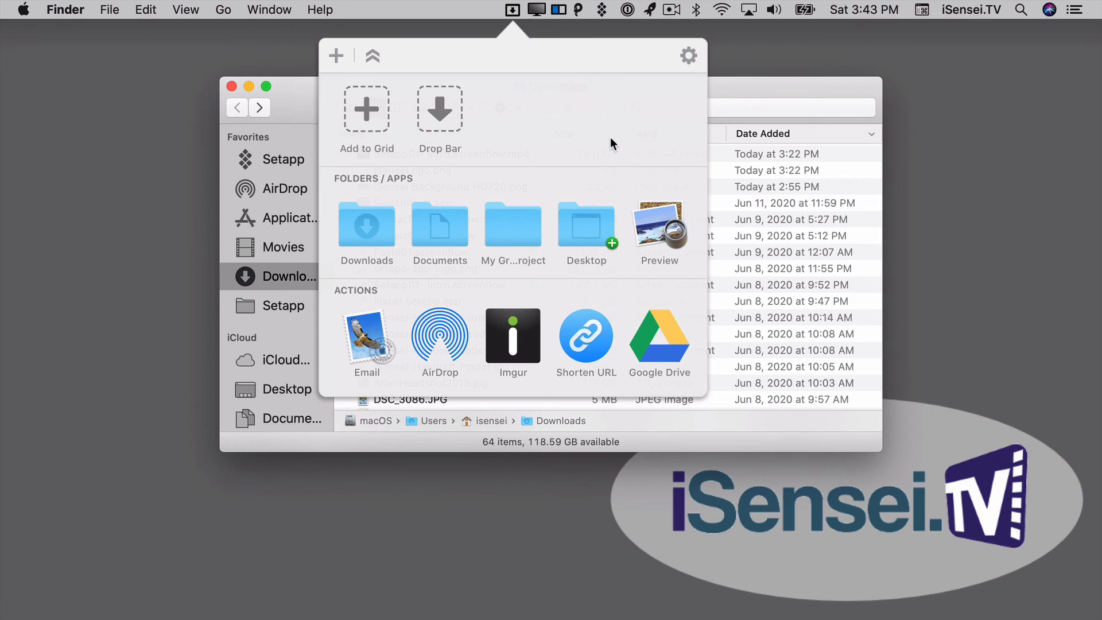
# - Put the Dropzone grid into editing mode and move the Desktop action ahead of My Great Project
pyautogui.press('alt')
pyautogui.press('alt')
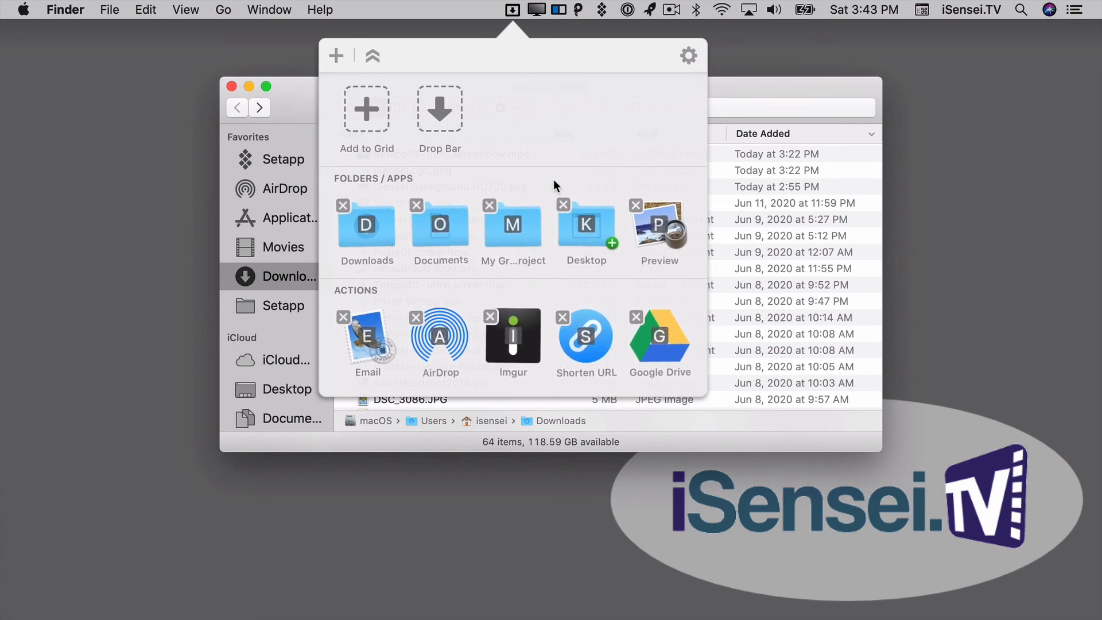
pyautogui.moveTo(587, 234); pyautogui.dragTo(511, 227)
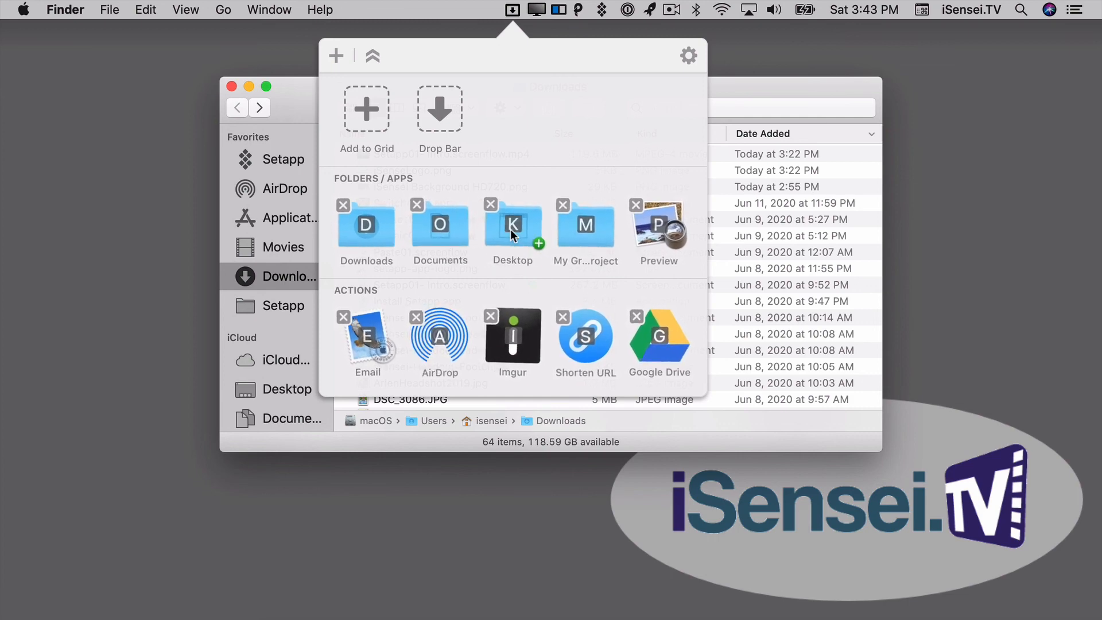
# - Remove the Desktop, Downloads, Imgur and Shorten URL actions from the Dropzone grid and leave editing mode
pyautogui.click(491, 202)
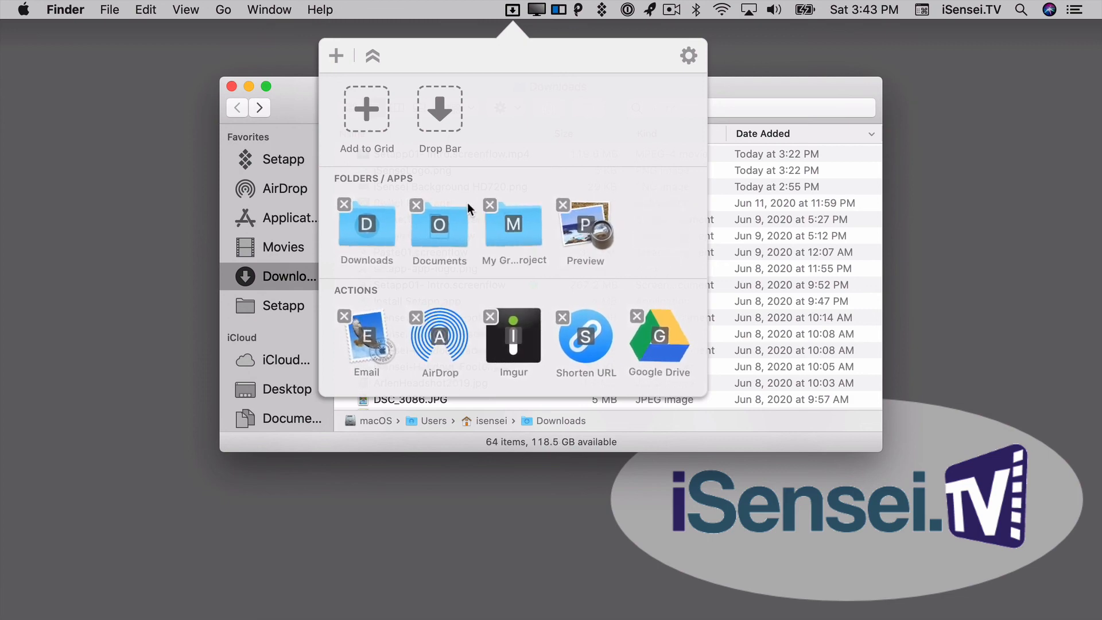
pyautogui.click(343, 205)
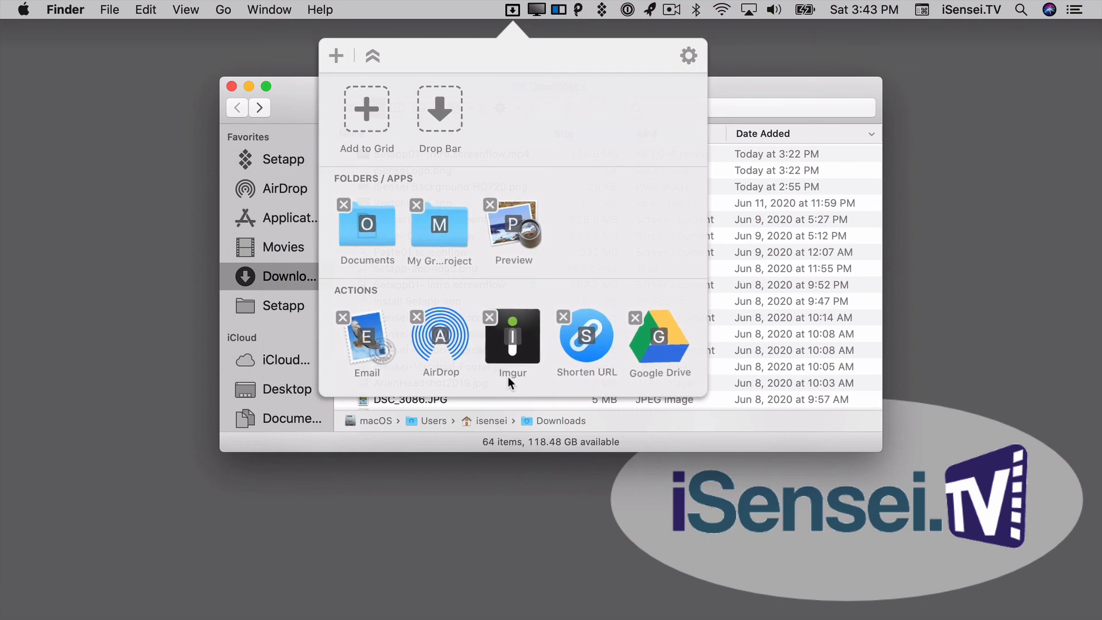
pyautogui.click(489, 317)
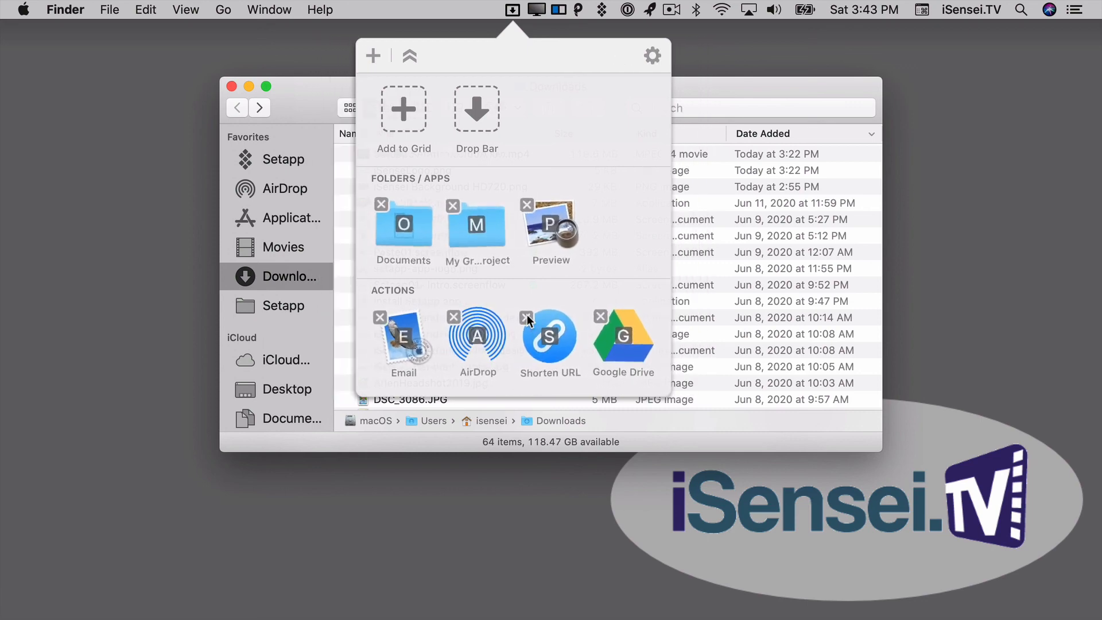
pyautogui.click(528, 316)
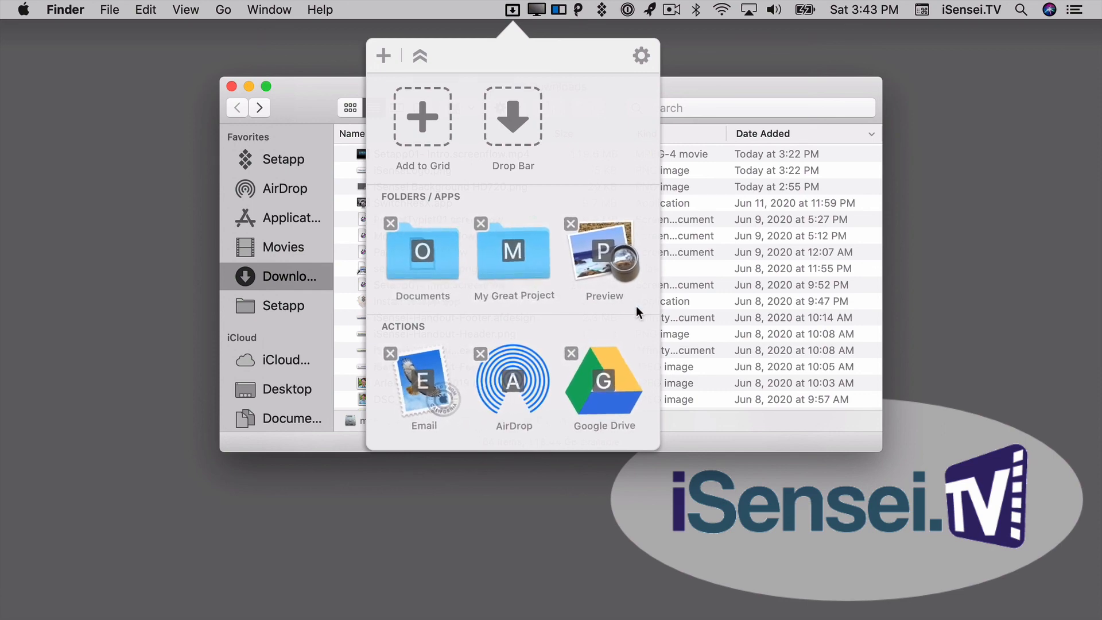
pyautogui.press('alt')
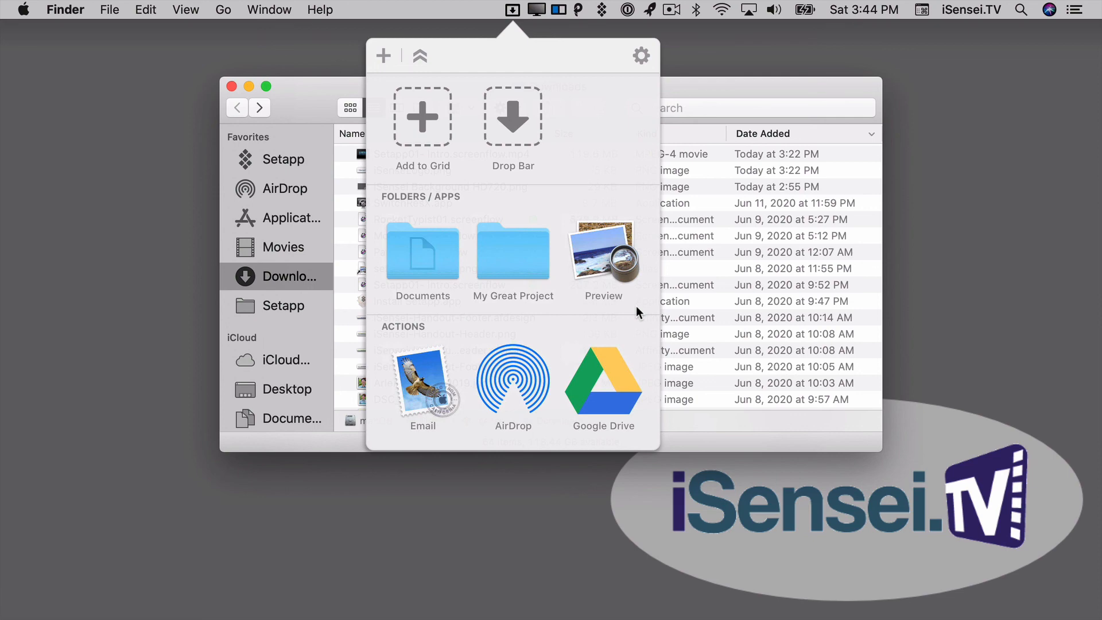